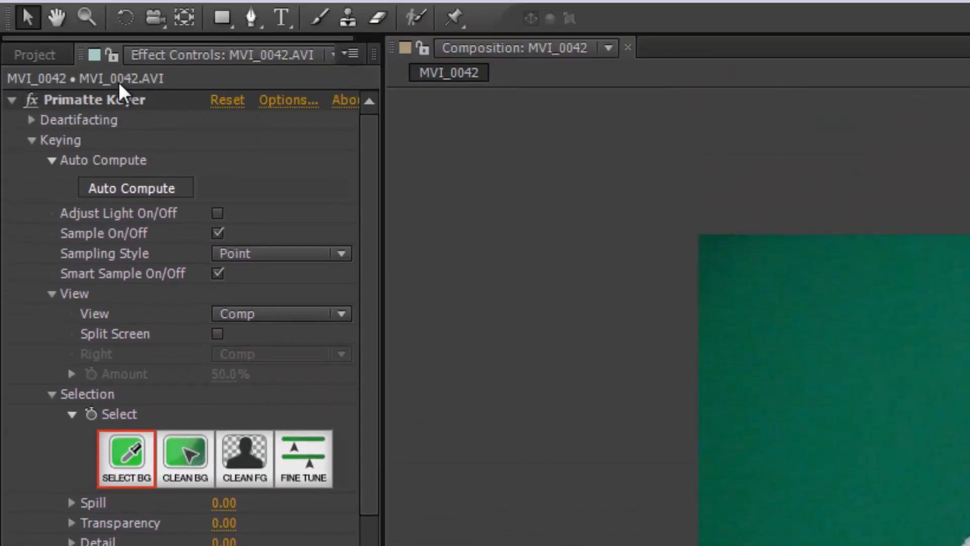
Delete the existing Primatte Keyer from the MVI_0042.AVI layer and apply a fresh Primatte Keyer effect
click(113, 99)
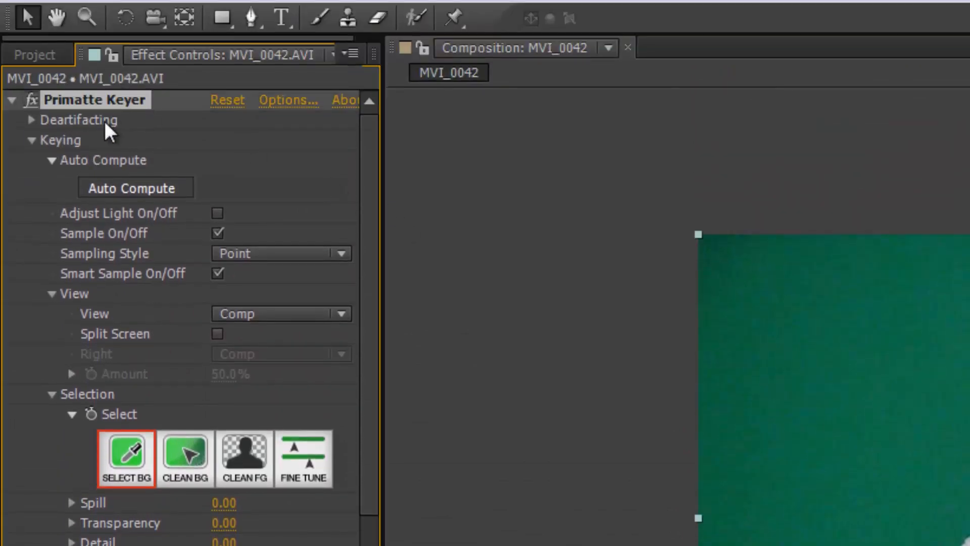
key(Delete)
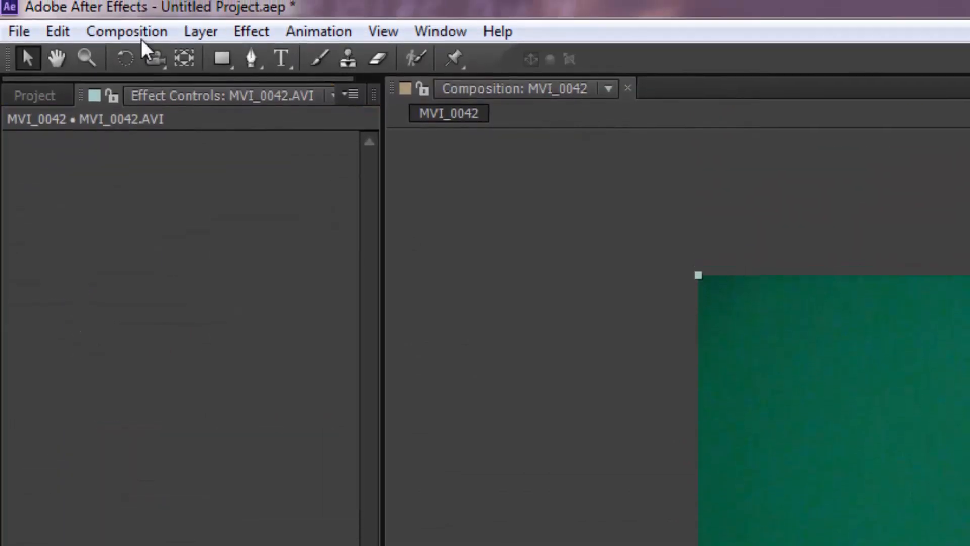
click(250, 31)
mouse_move(328, 378)
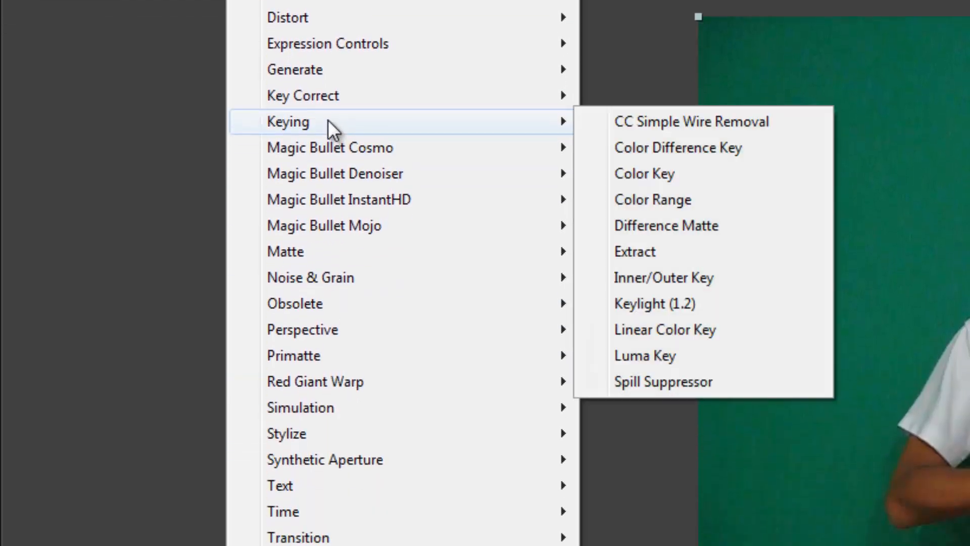
mouse_move(334, 102)
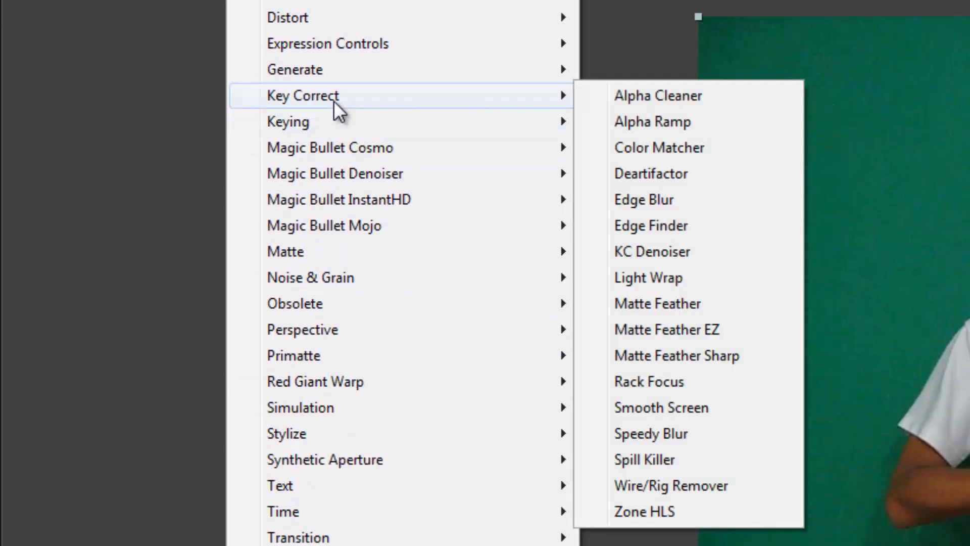
mouse_move(335, 120)
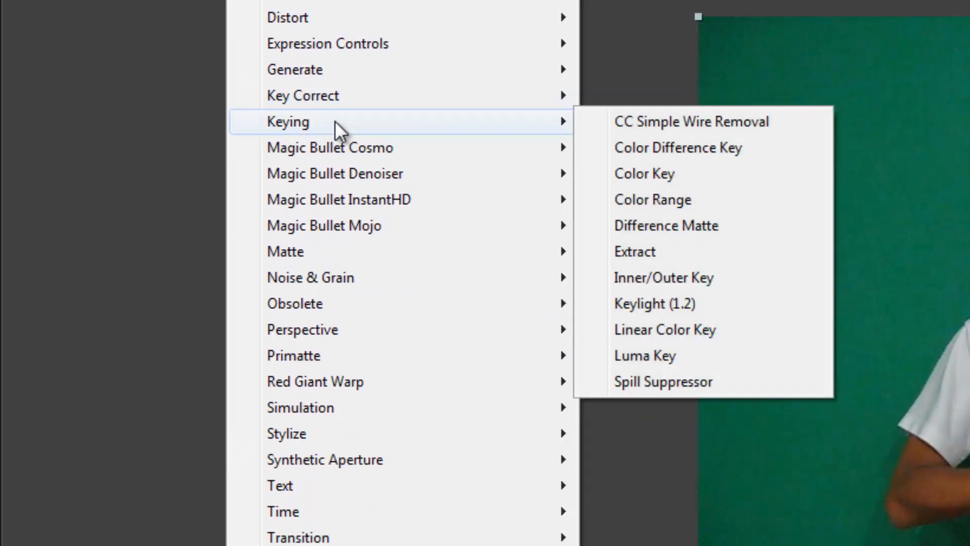
mouse_move(371, 355)
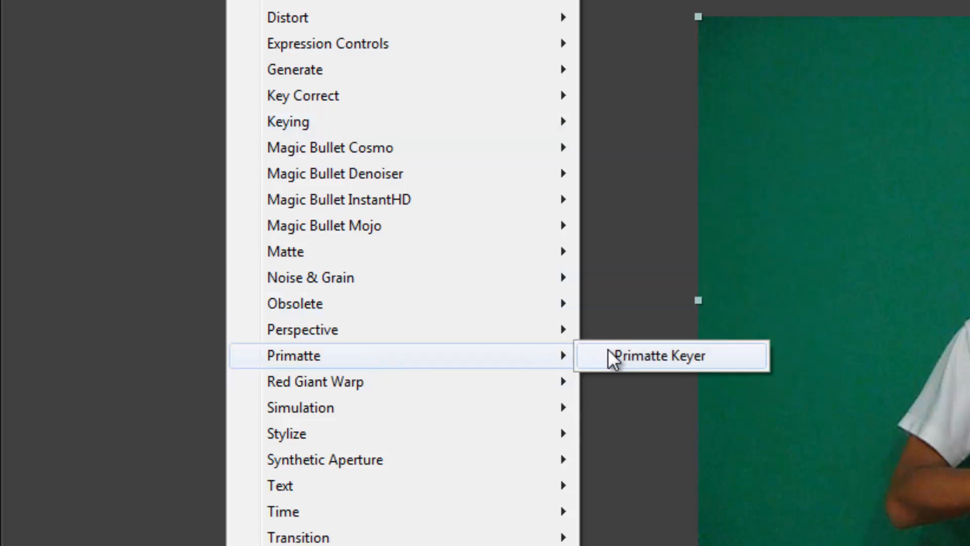
click(657, 356)
Set the Deartifacting mode to DV/HDV and collapse the Deartifacting settings
scroll(375, 252, down, 3)
scroll(375, 202, up, 3)
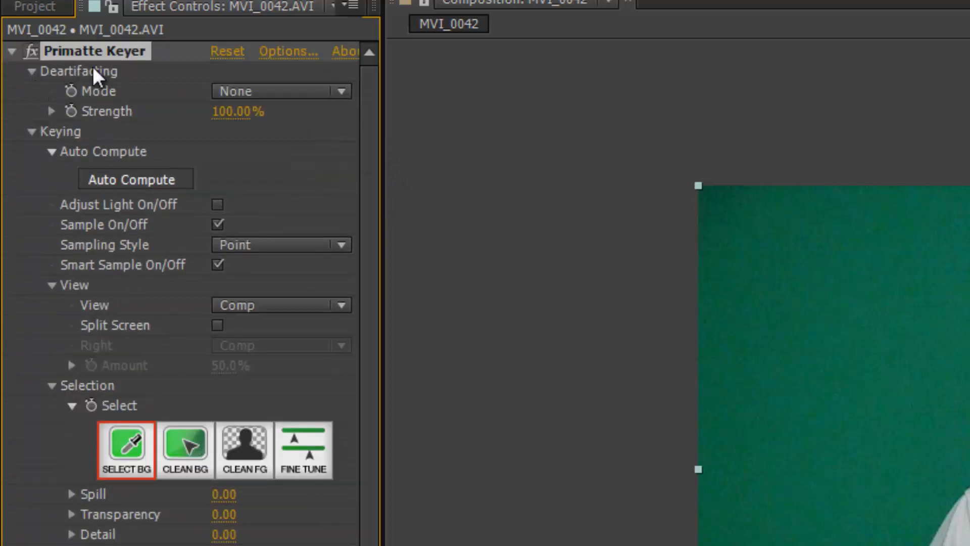
click(297, 87)
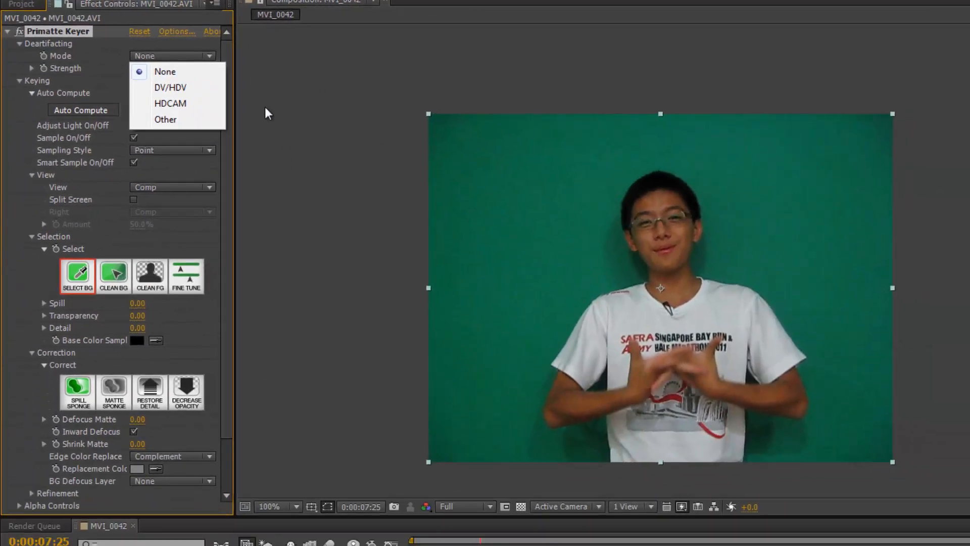
click(208, 88)
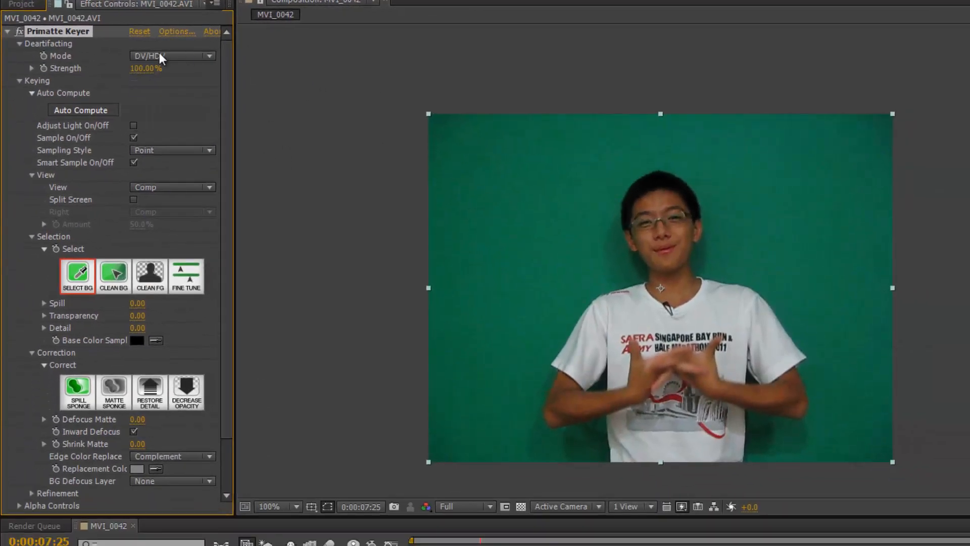
click(20, 44)
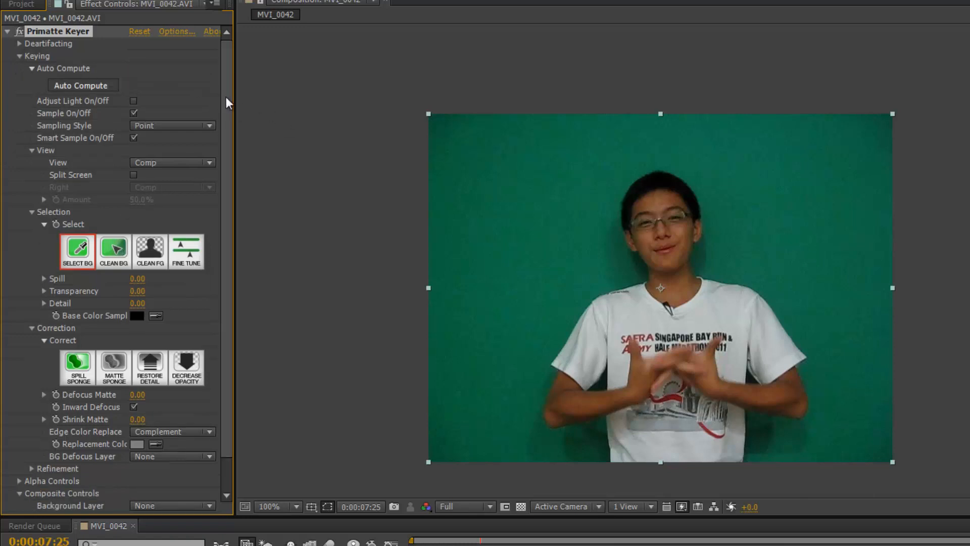
Set the Sampling Style to Rectangle and sample a large area of the green background beside the subject with Select BG
scroll(226, 188, down, 3)
scroll(223, 145, up, 3)
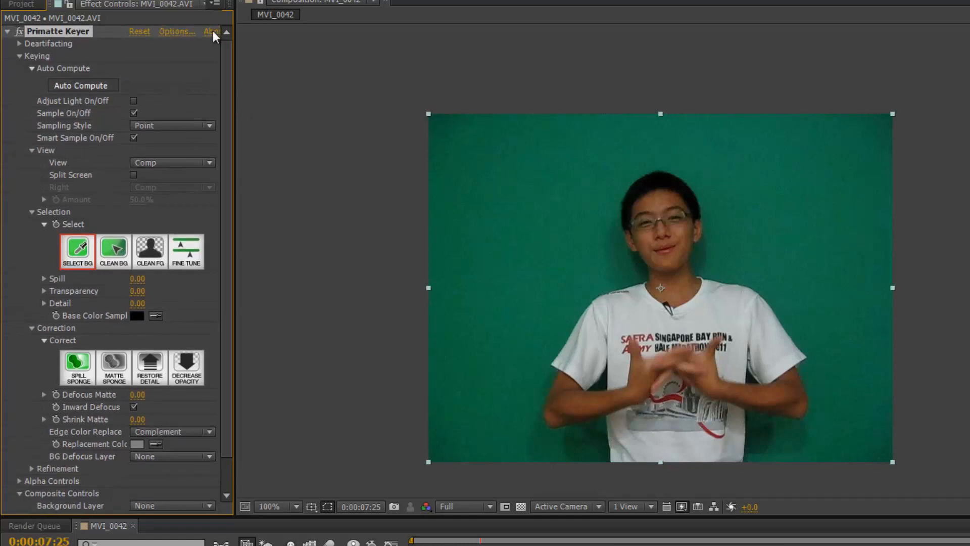
scroll(226, 86, down, 2)
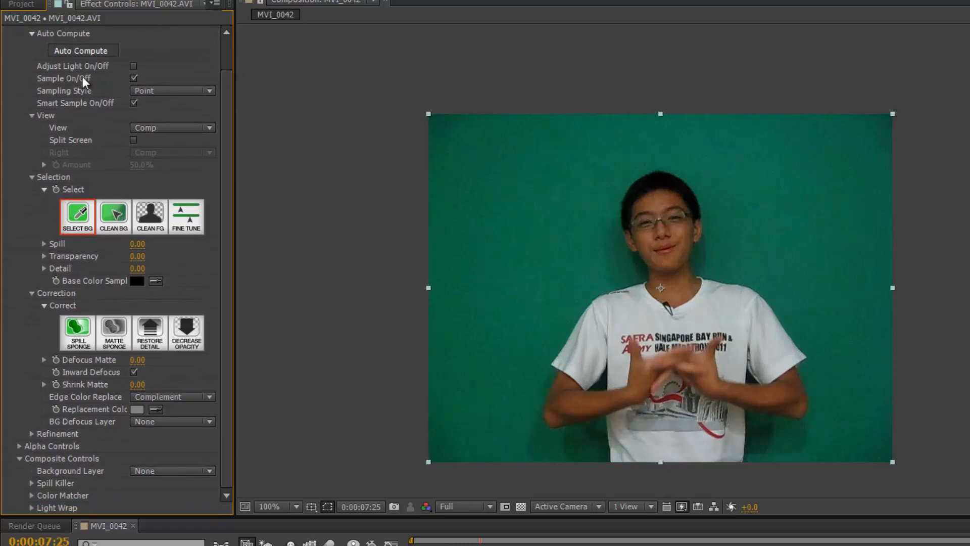
click(162, 92)
click(169, 122)
drag(456, 144, 511, 441)
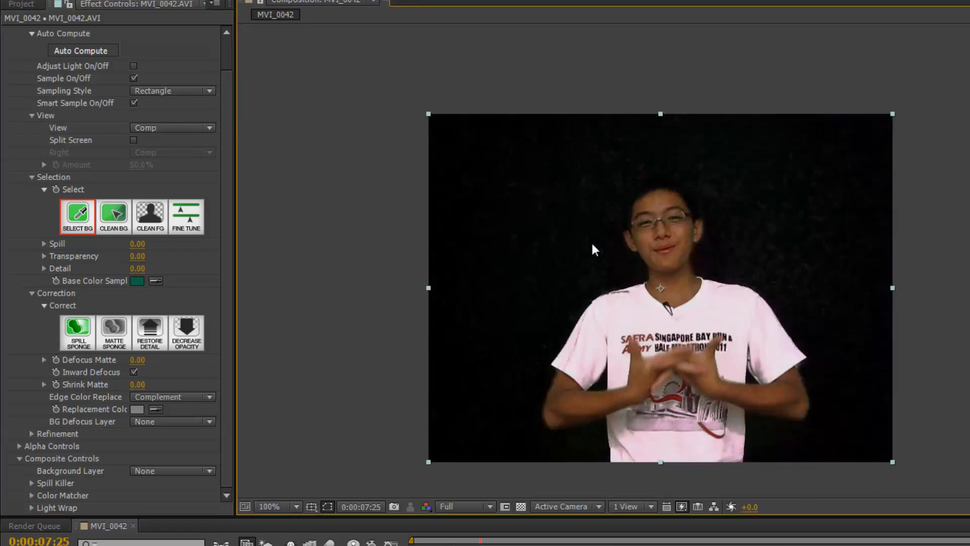
drag(447, 173, 522, 416)
Set the Sampling Style to Point and sample the green background around and above the subject's head
click(196, 91)
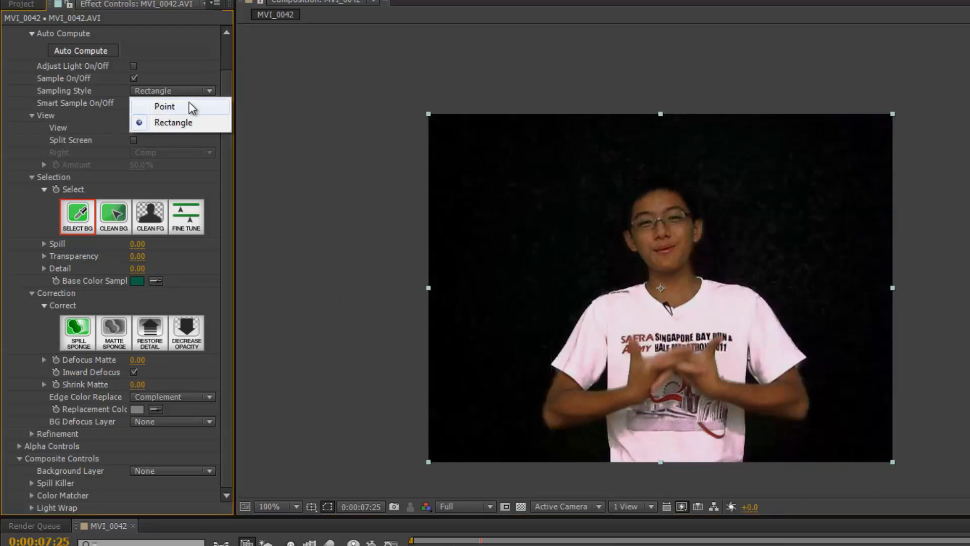
click(190, 107)
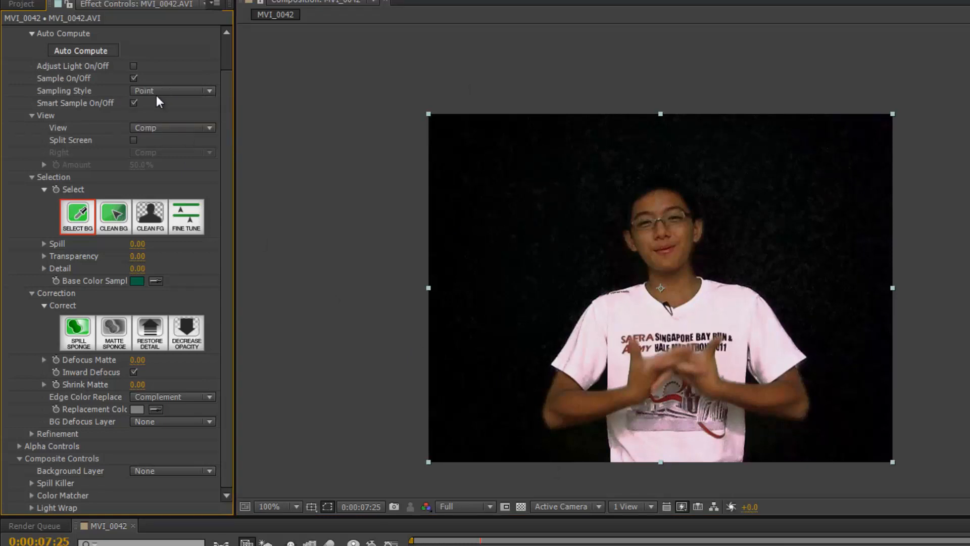
click(600, 185)
mouse_move(542, 178)
mouse_down()
mouse_move(557, 238)
mouse_move(648, 147)
mouse_move(712, 168)
mouse_up()
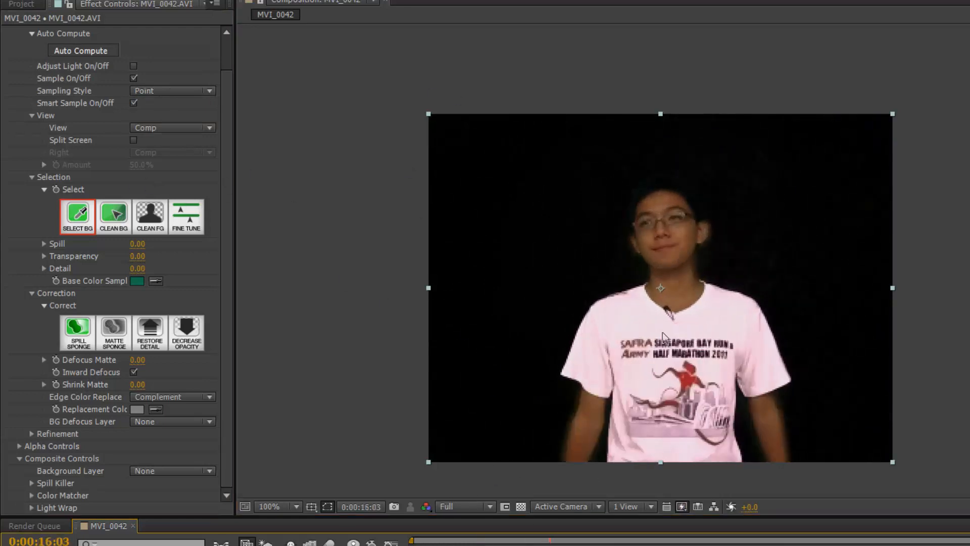
scroll(806, 268, up, 6)
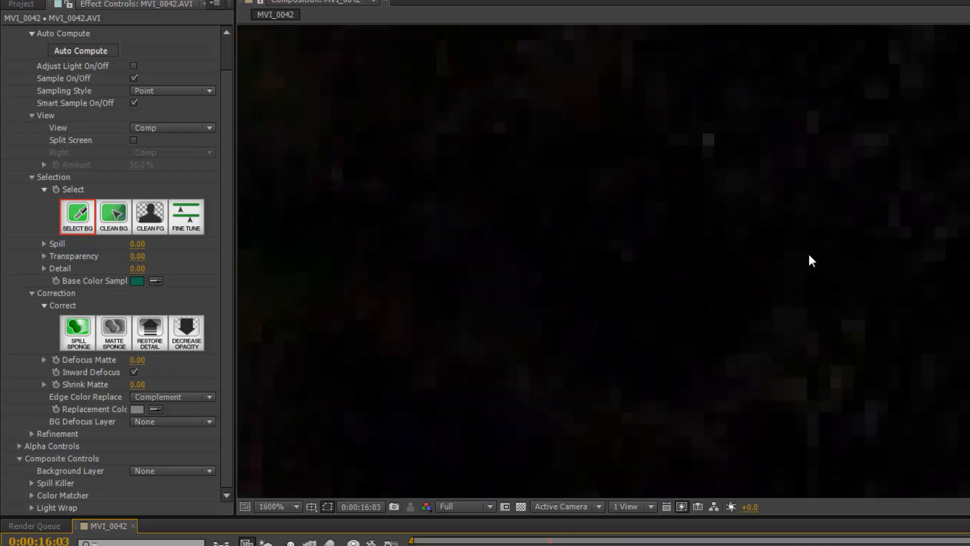
scroll(811, 260, down, 6)
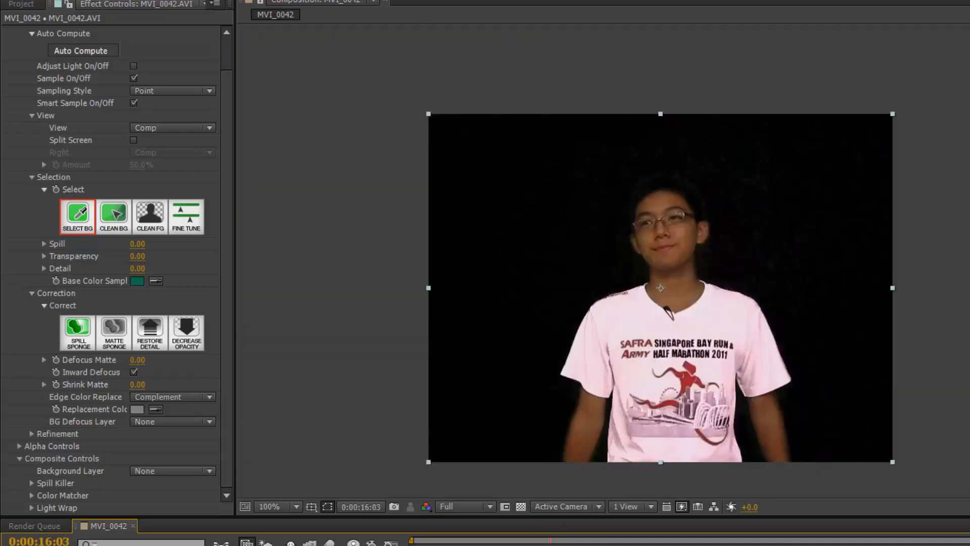
At 0:00:08:00, activate Clean BG, show the Matte view and set the Sampling Style to Rectangle
key(Home)
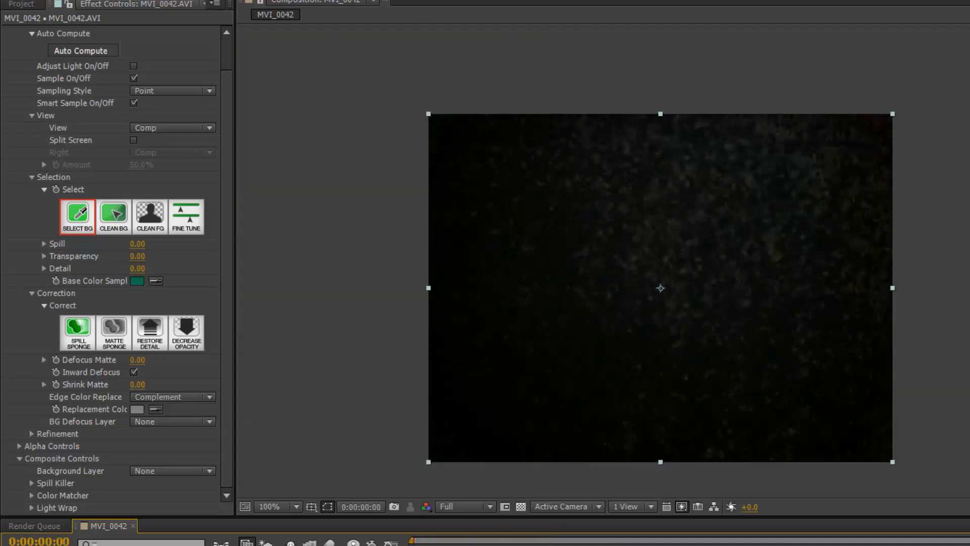
drag(414, 544, 482, 544)
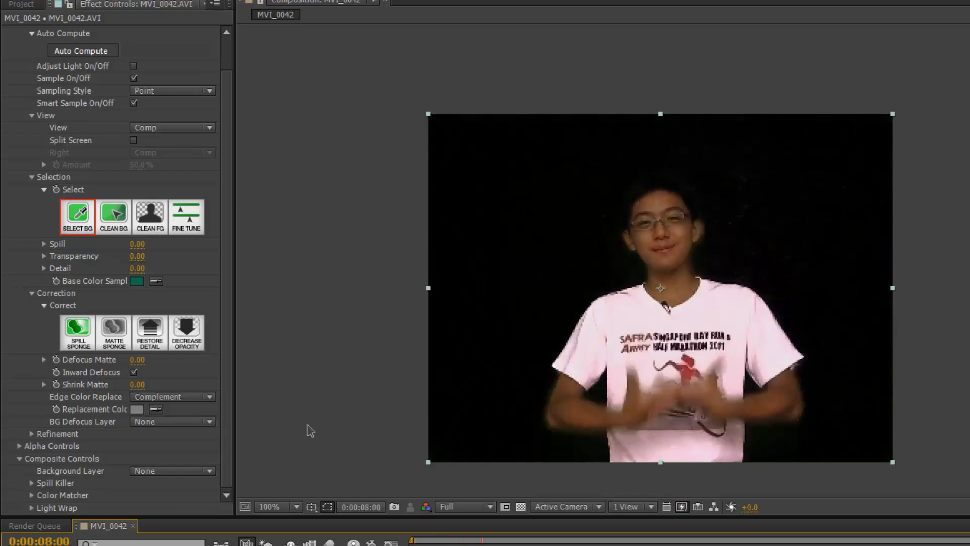
click(116, 216)
click(174, 128)
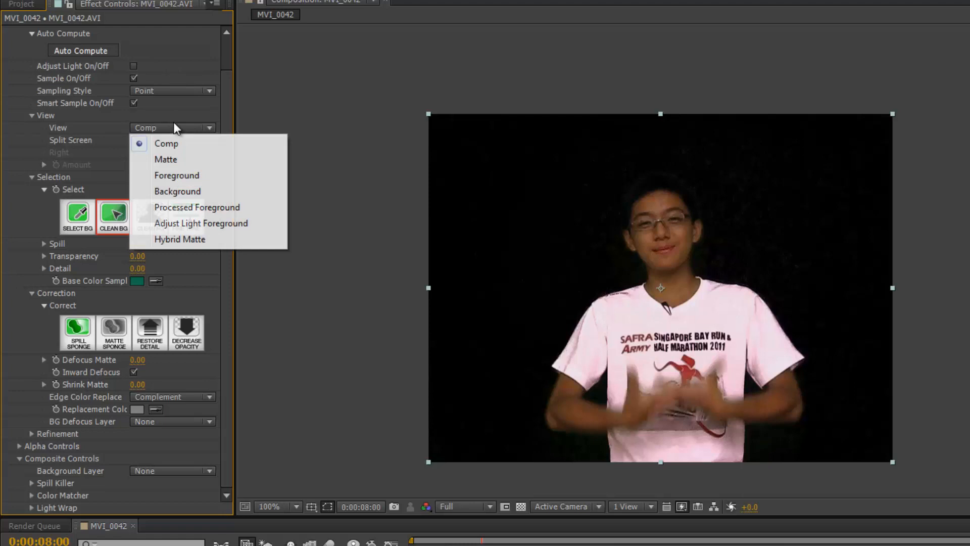
click(167, 158)
click(205, 91)
click(197, 123)
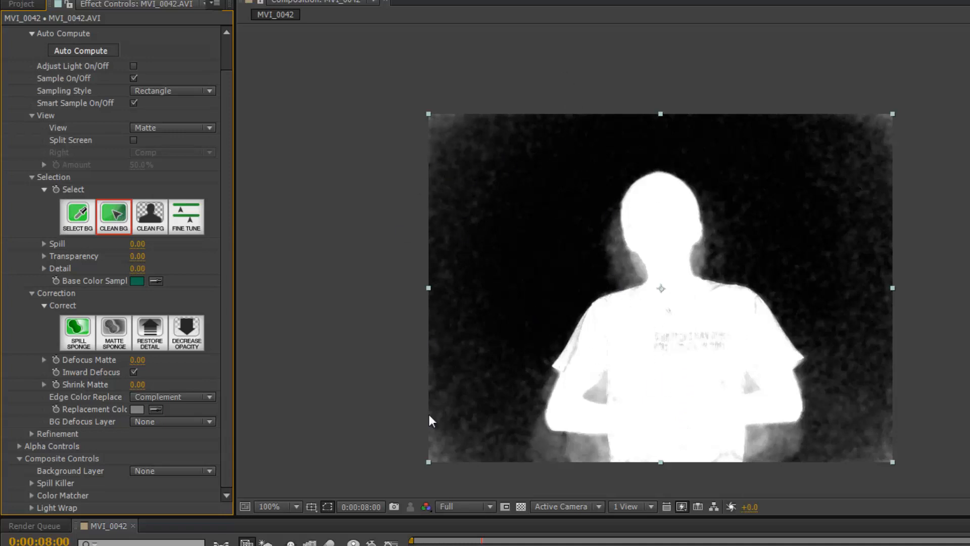
click(164, 91)
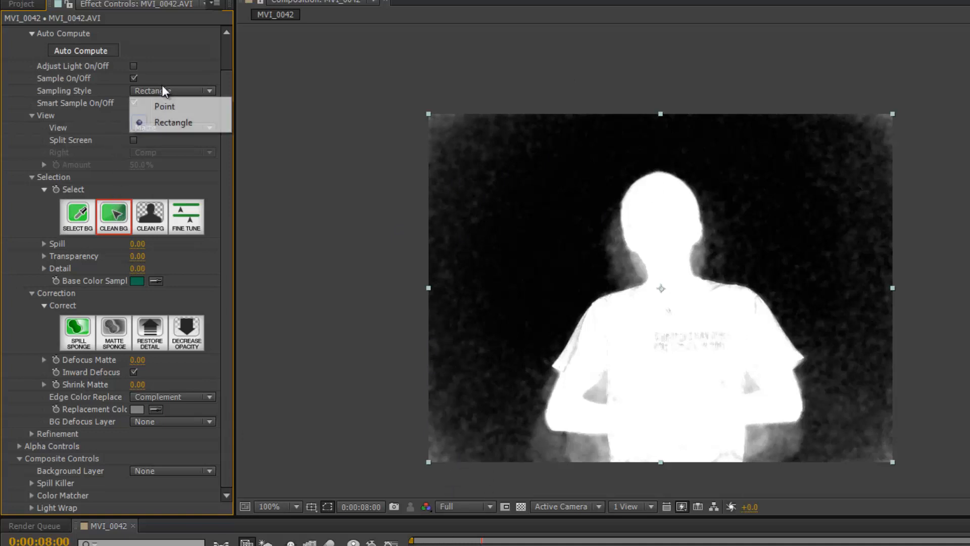
click(172, 122)
Check the keyed first frame in the Comp view and return to the Matte view
click(172, 128)
click(167, 143)
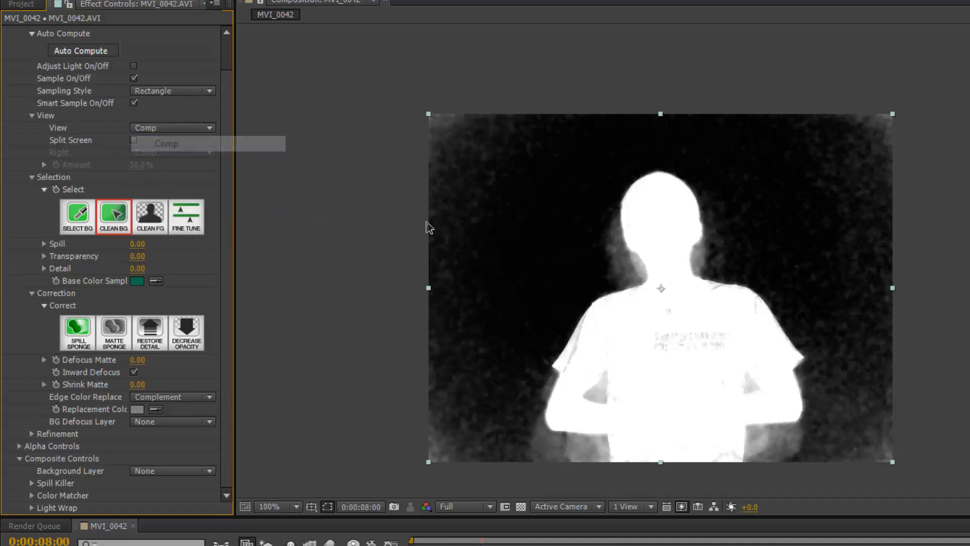
drag(482, 545, 415, 545)
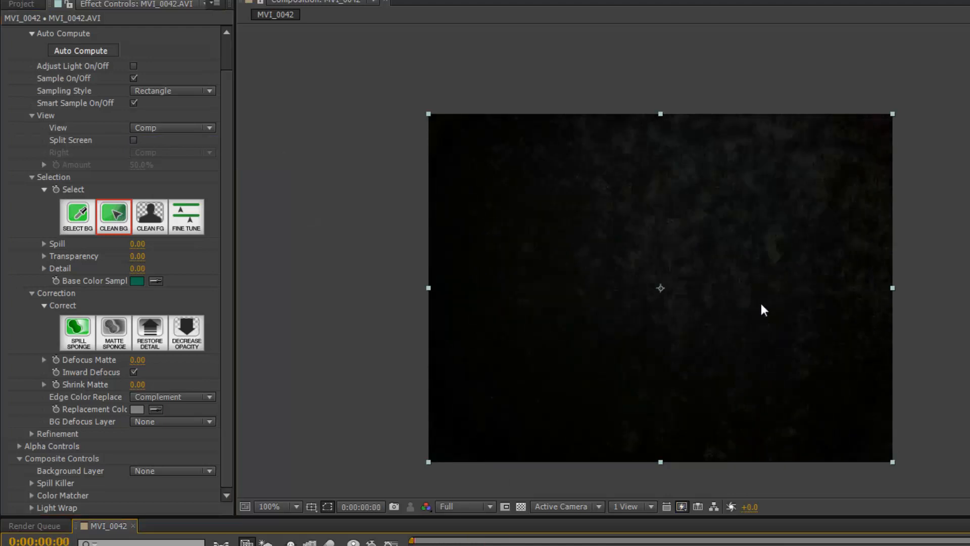
click(204, 129)
click(194, 158)
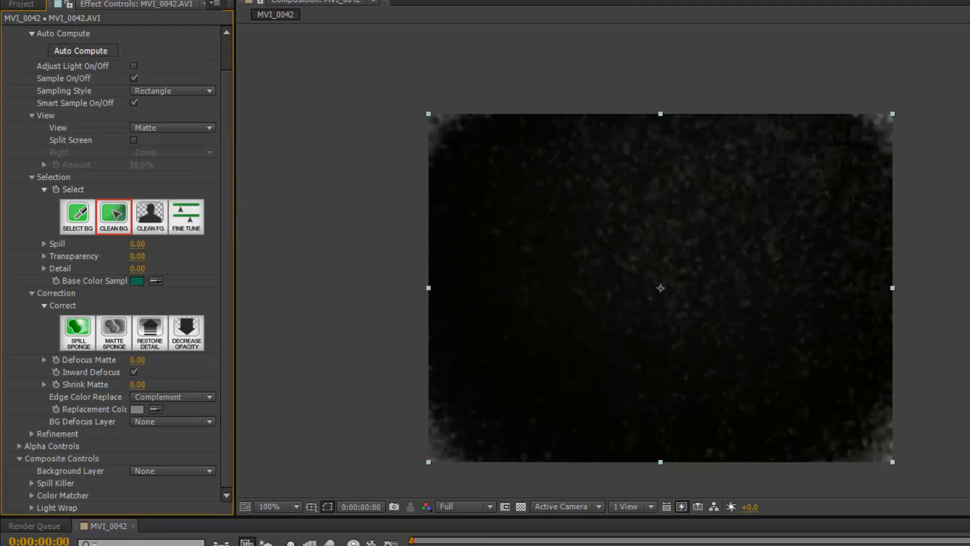
At 0:00:08:23, clean the grey background noise around the subject with rectangular Clean BG samples, previewing the matte and resampling where needed
click(488, 544)
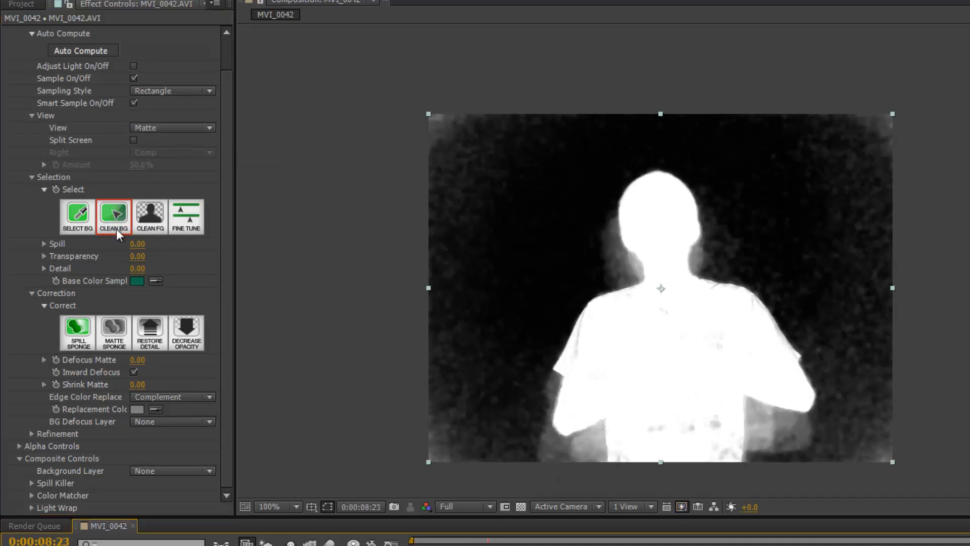
drag(543, 278, 402, 41)
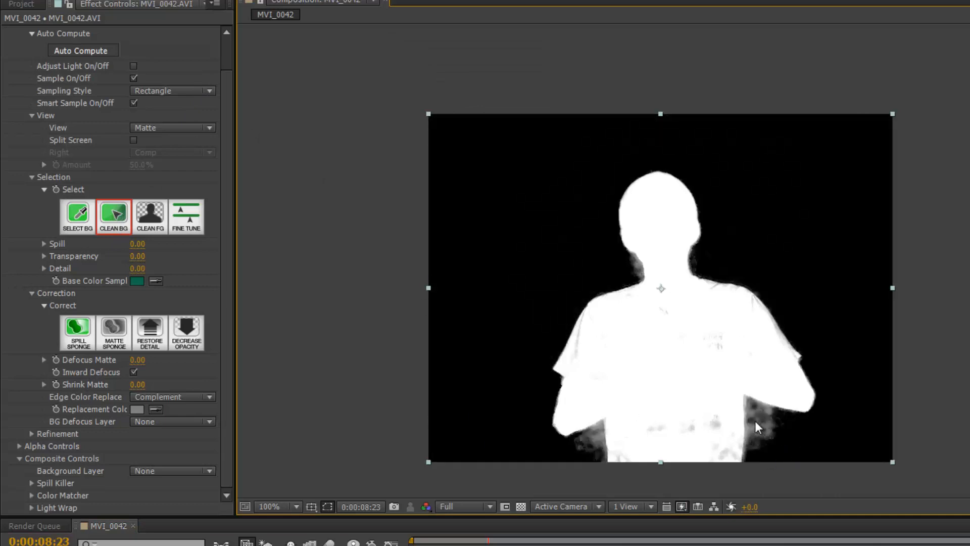
drag(753, 412, 778, 450)
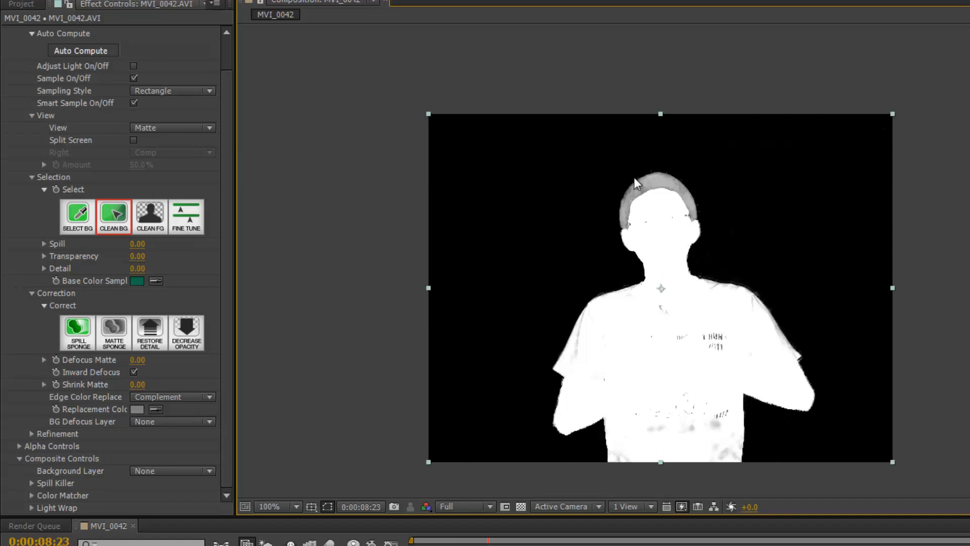
key(space)
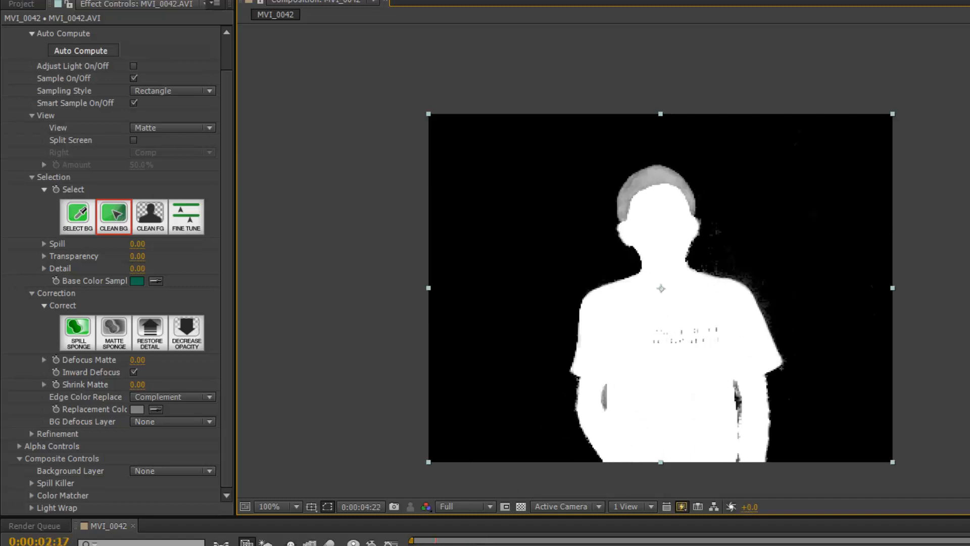
drag(804, 313, 565, 223)
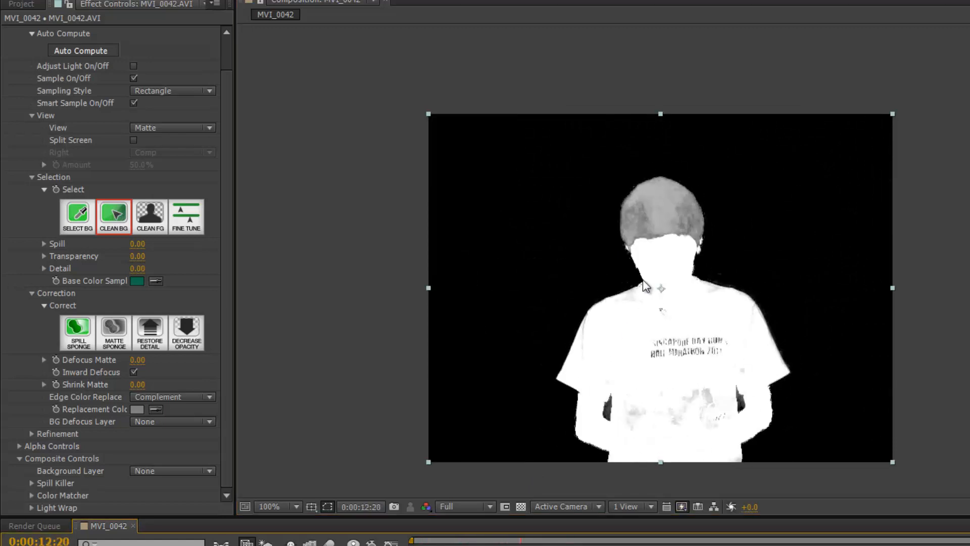
Inspect the matte around the subject's head up close and compare it with the Comp view
scroll(646, 283, up, 4)
scroll(569, 158, down, 2)
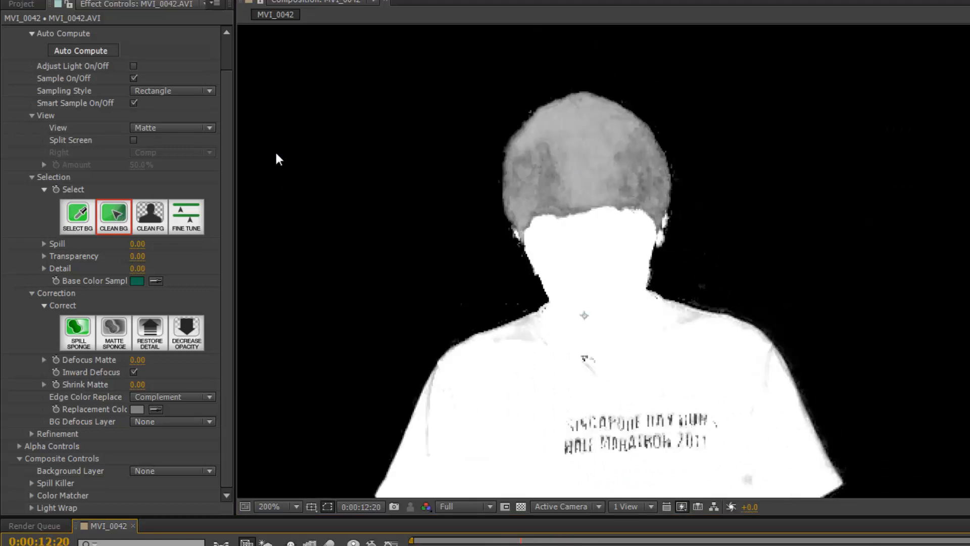
click(193, 129)
click(185, 149)
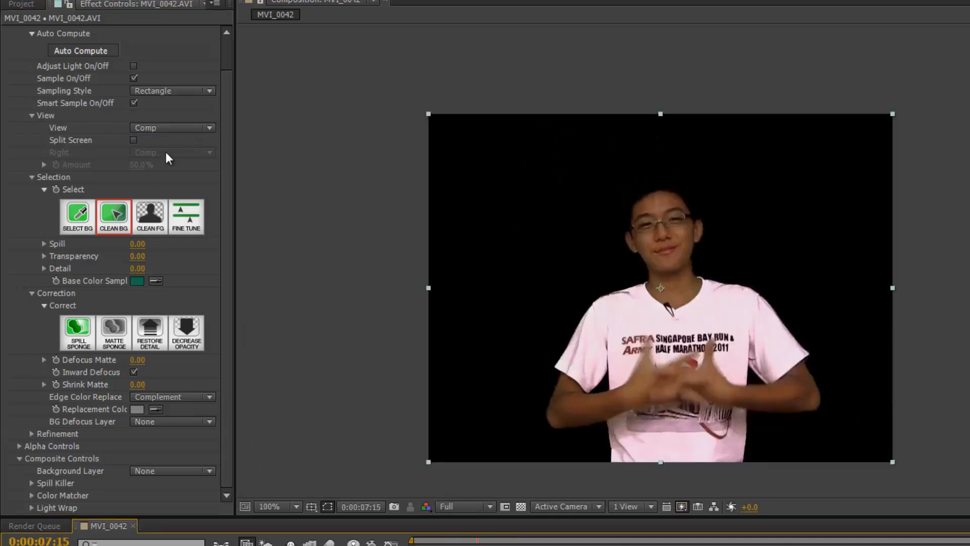
At 0:00:07:15, use Clean FG in the Matte view to fill the grey hair and shirt areas, then return to the Comp view
click(177, 129)
click(167, 158)
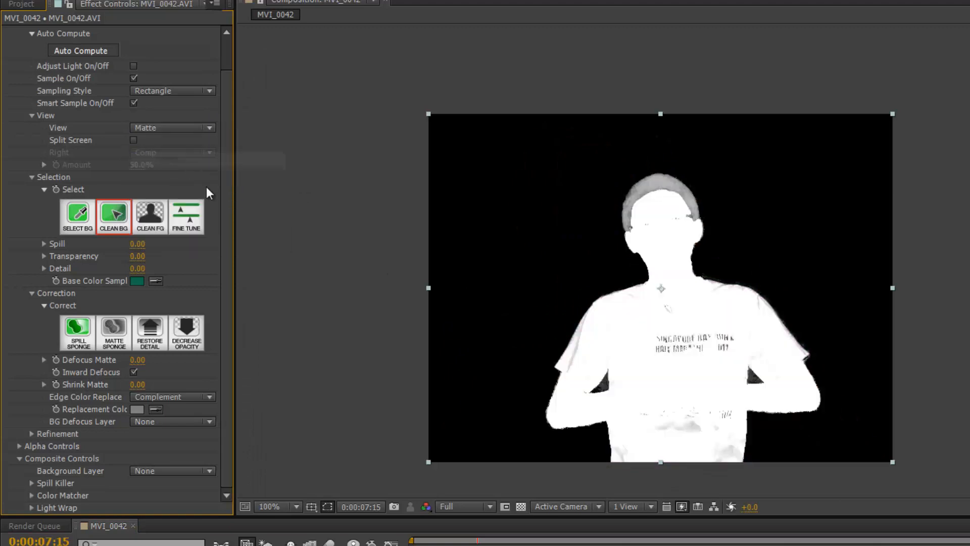
click(156, 222)
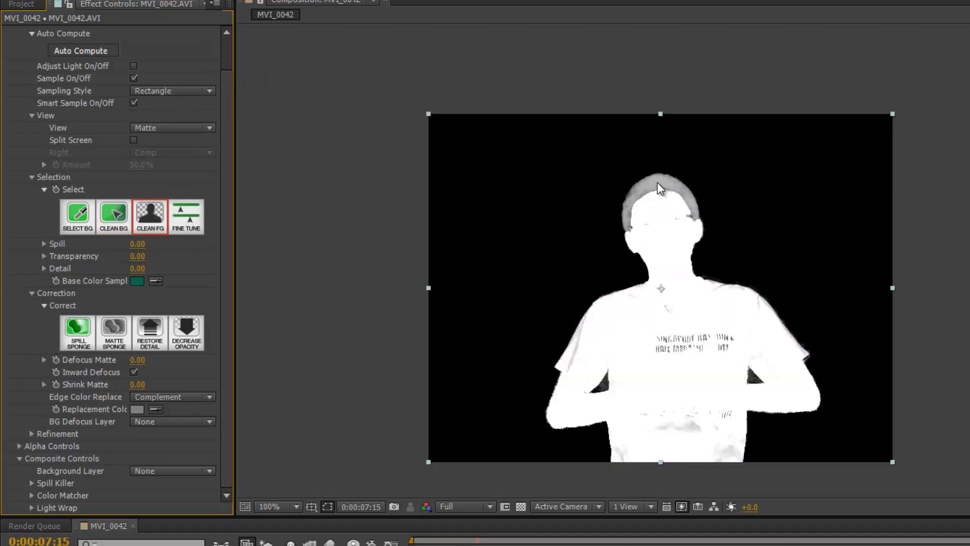
click(667, 194)
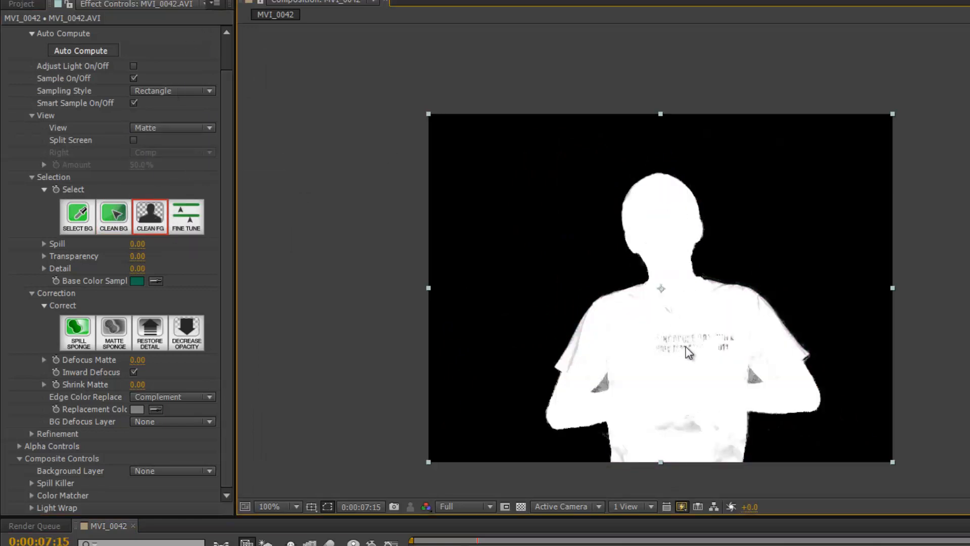
drag(647, 331, 732, 365)
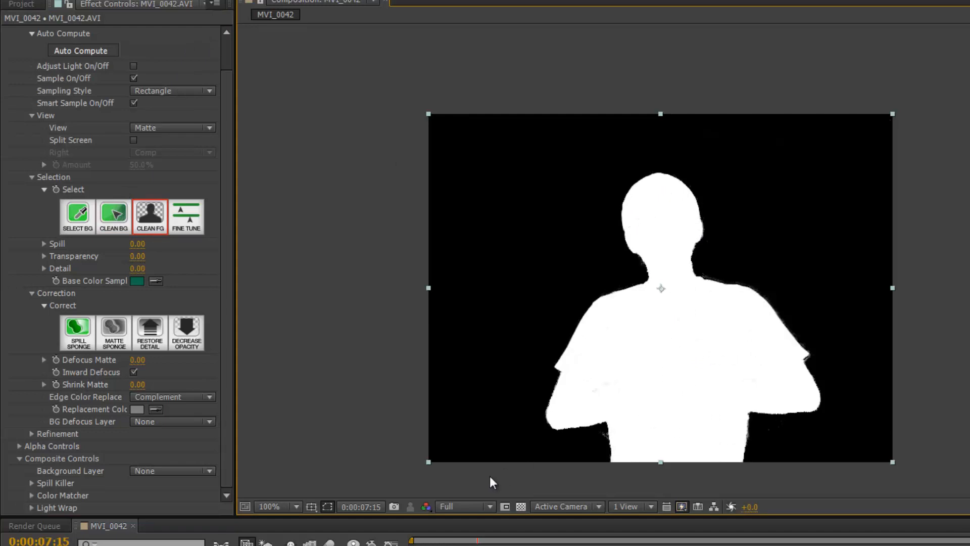
click(188, 130)
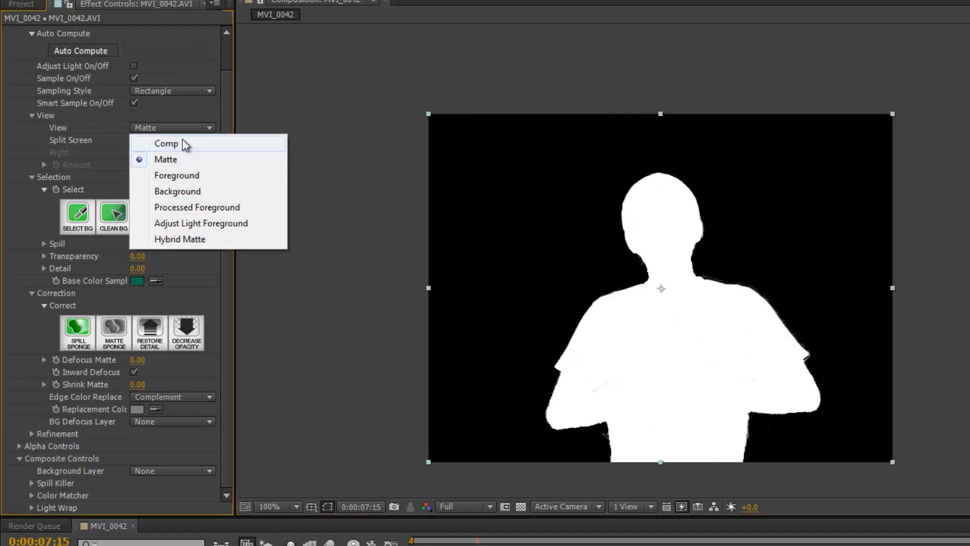
click(184, 143)
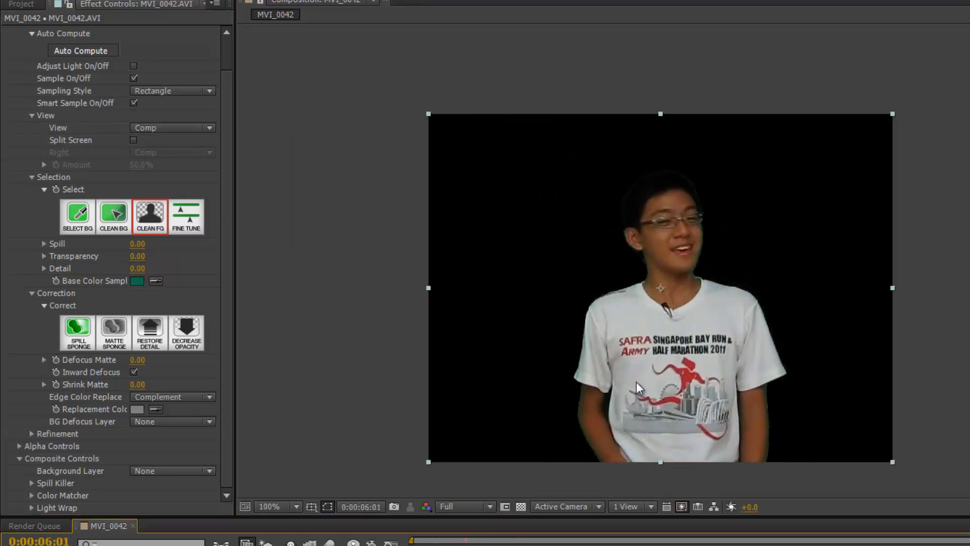
Examine the edges of the subject's face and neck up close for green spill at 0:00:06:01
scroll(637, 388, up, 5)
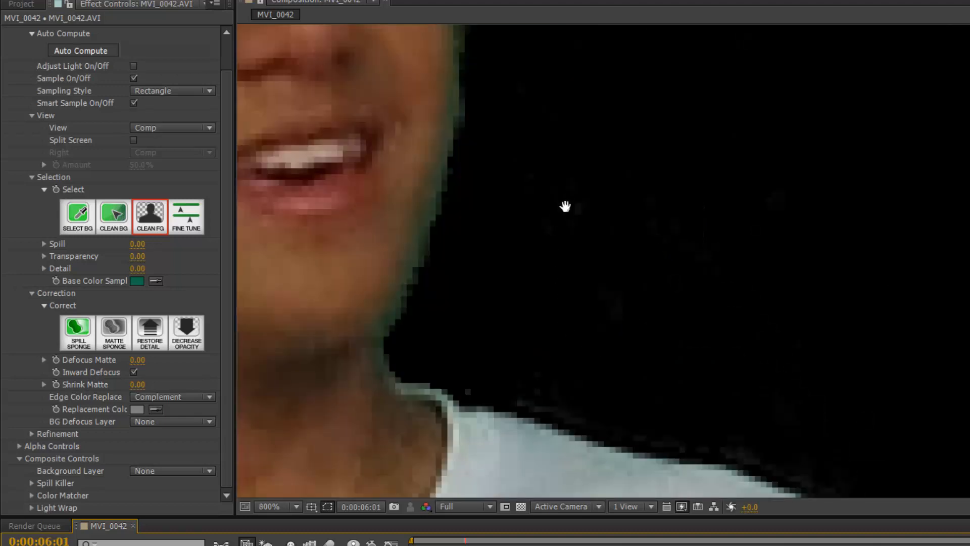
drag(562, 206, 654, 312)
scroll(655, 313, right, 3)
scroll(755, 242, down, 1)
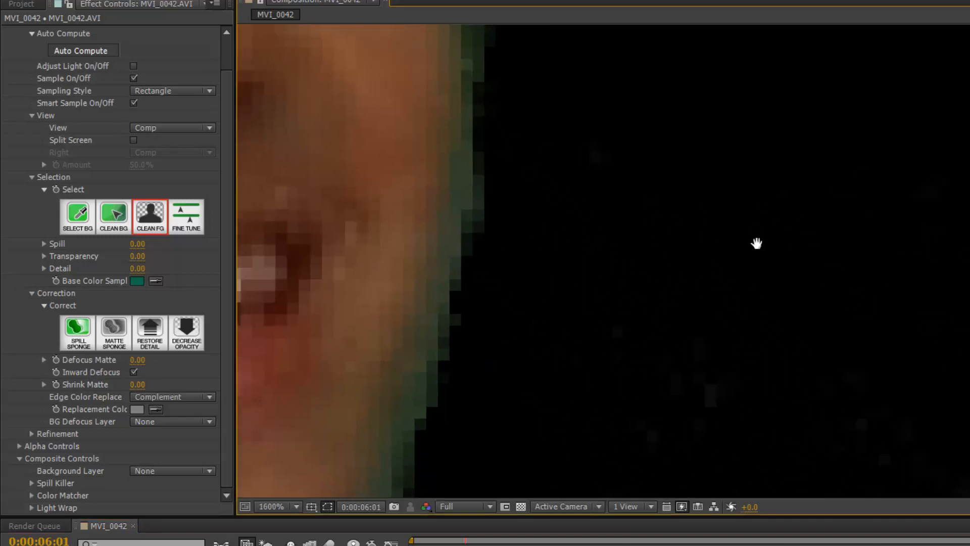
scroll(772, 248, down, 3)
scroll(762, 295, up, 4)
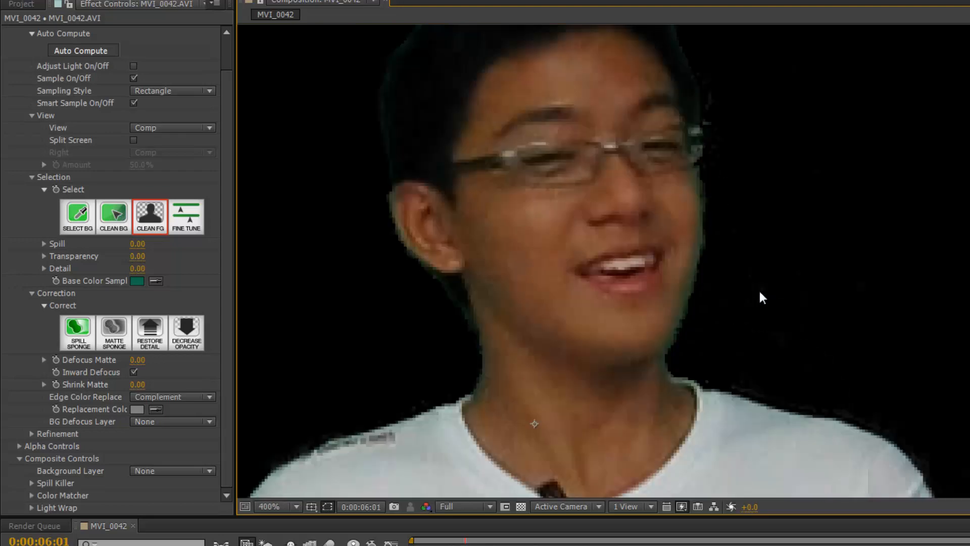
scroll(761, 297, down, 1)
scroll(705, 299, up, 3)
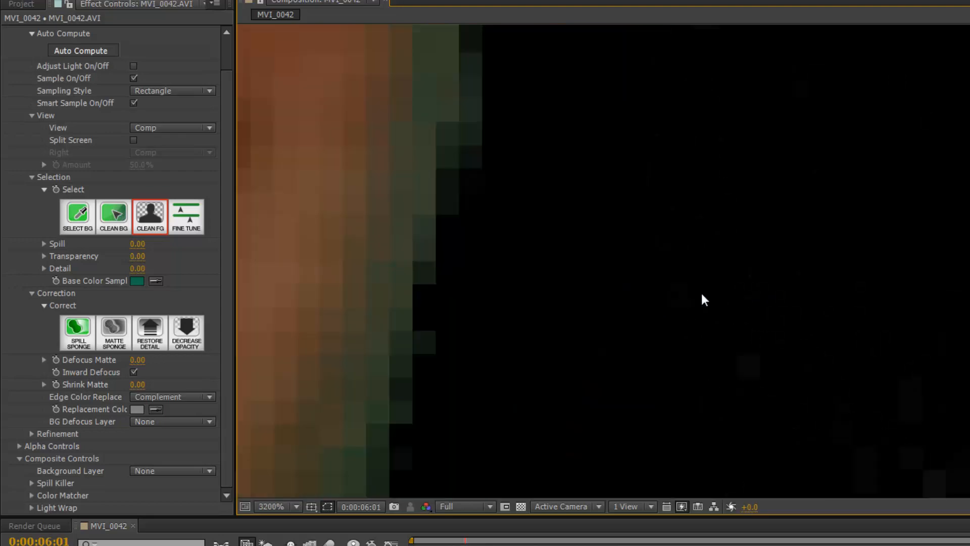
scroll(719, 355, down, 4)
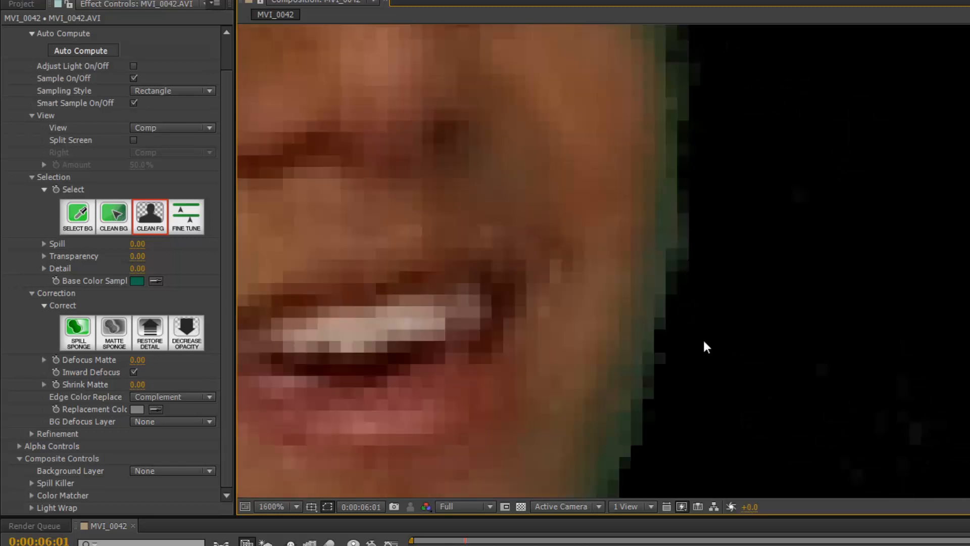
scroll(706, 346, down, 3)
scroll(706, 347, up, 2)
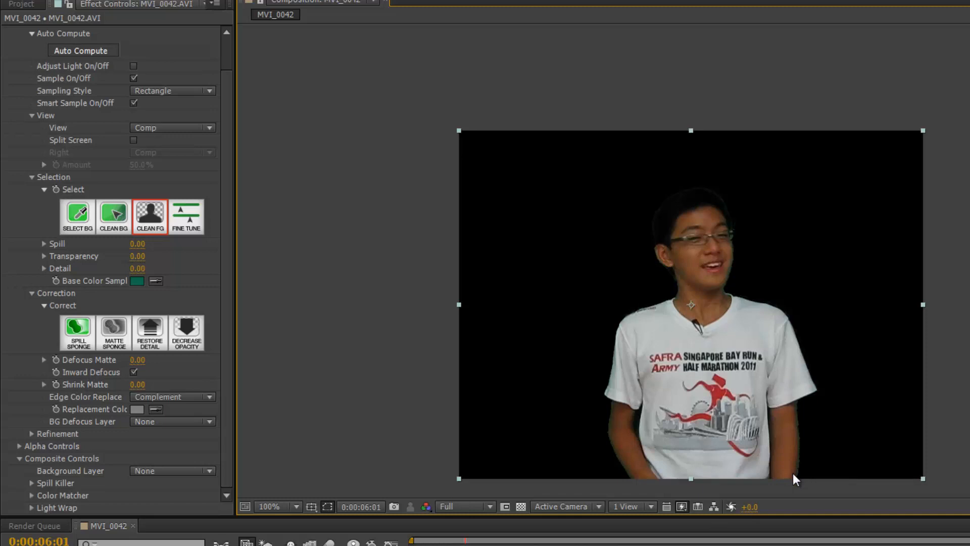
Remove green spill along the cheek, chin and neck edges with the Spill Sponge, and try sampling the shoulder and sleeve edge
click(231, 279)
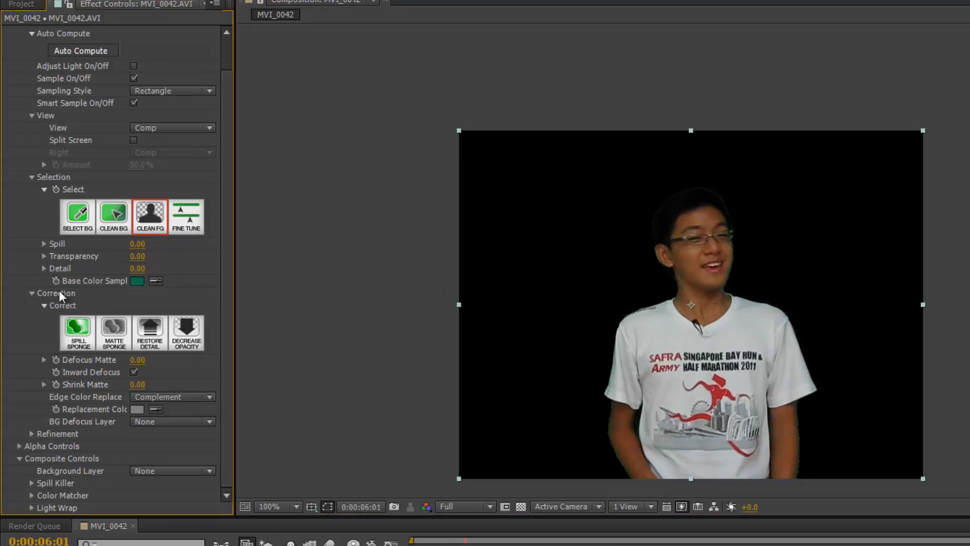
click(79, 334)
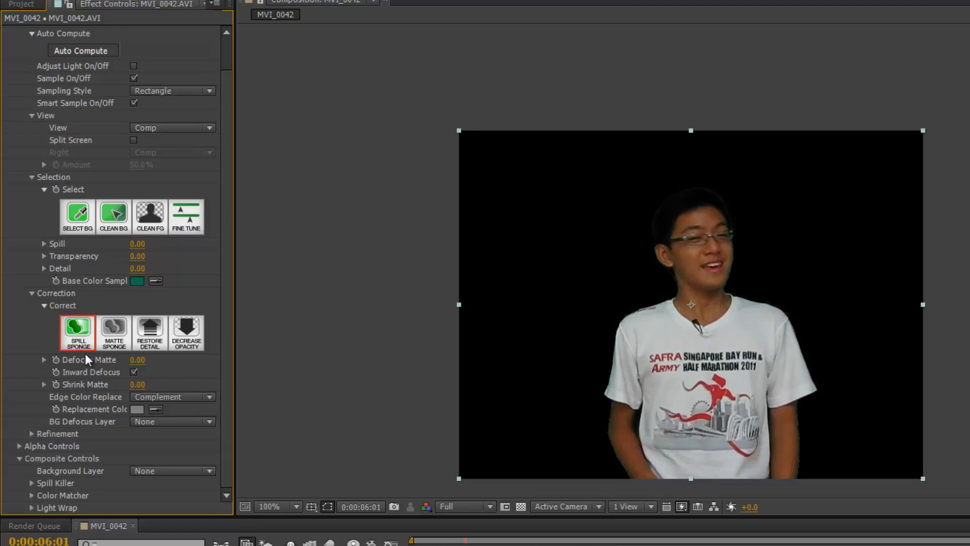
scroll(619, 331, up, 5)
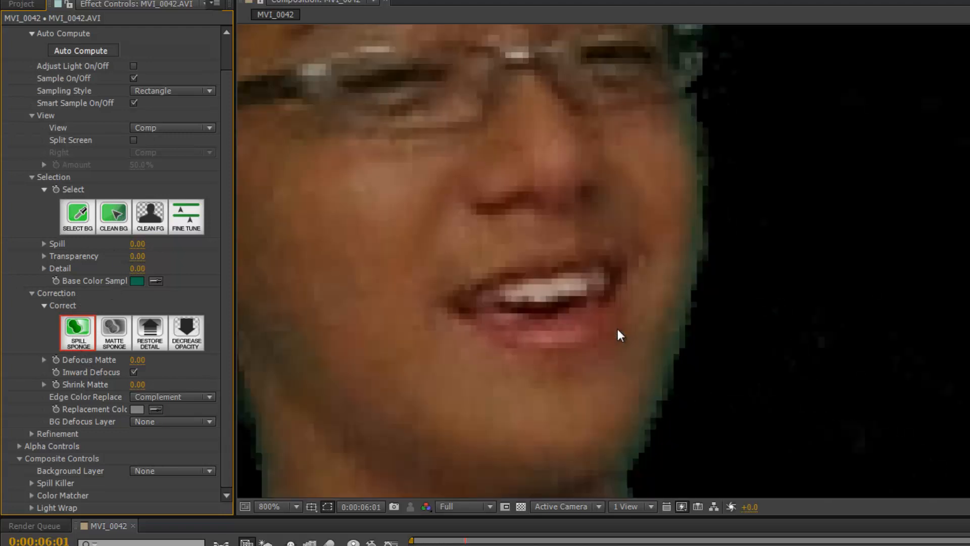
click(706, 265)
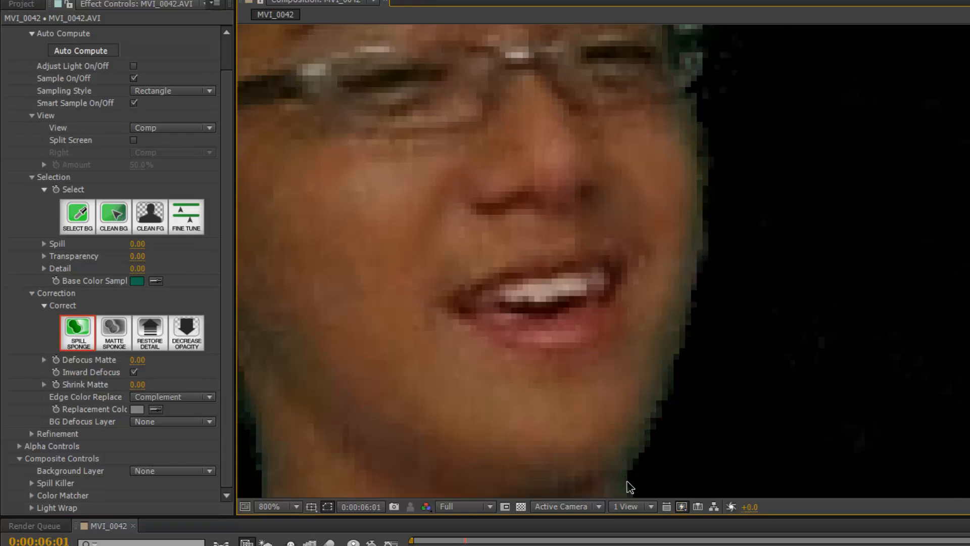
drag(706, 481, 671, 254)
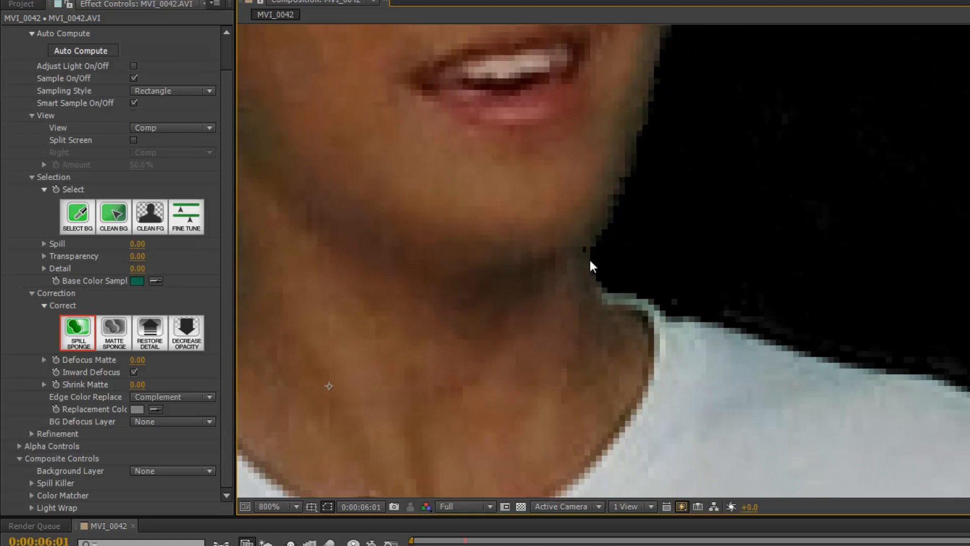
drag(598, 288, 596, 48)
drag(942, 436, 969, 322)
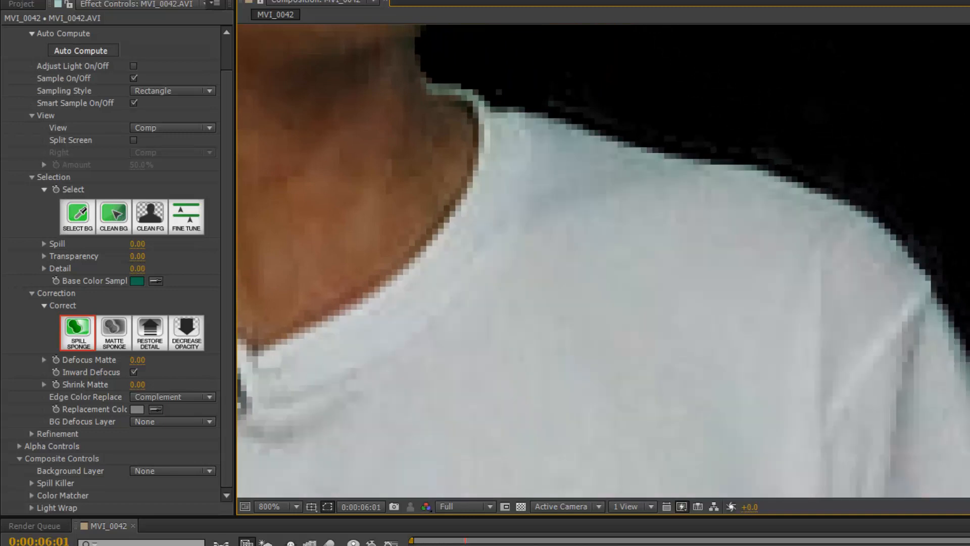
drag(920, 286, 766, 276)
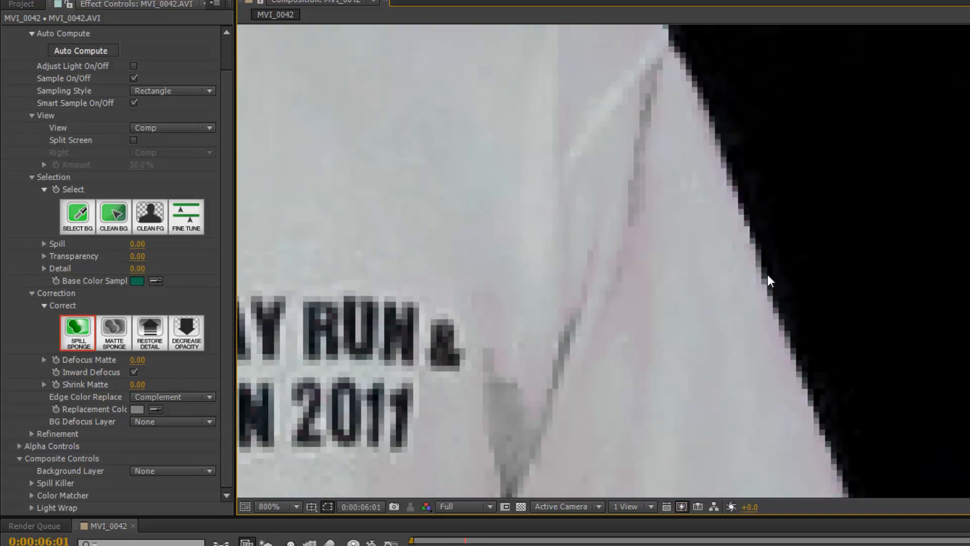
Set the Sampling Style to Point and sponge the spill along the sleeve and arm edges on the image's right side
click(187, 91)
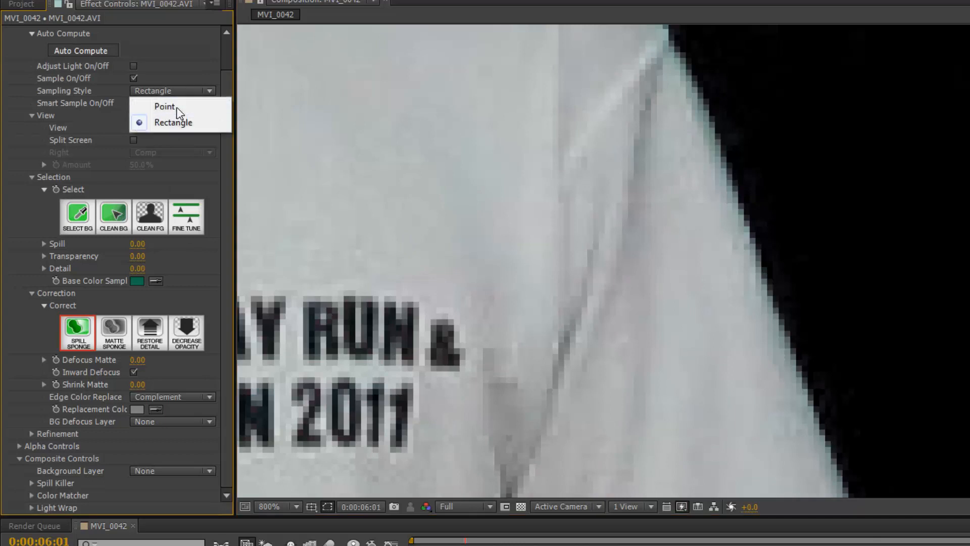
click(177, 103)
drag(701, 107, 745, 223)
drag(789, 399, 617, 149)
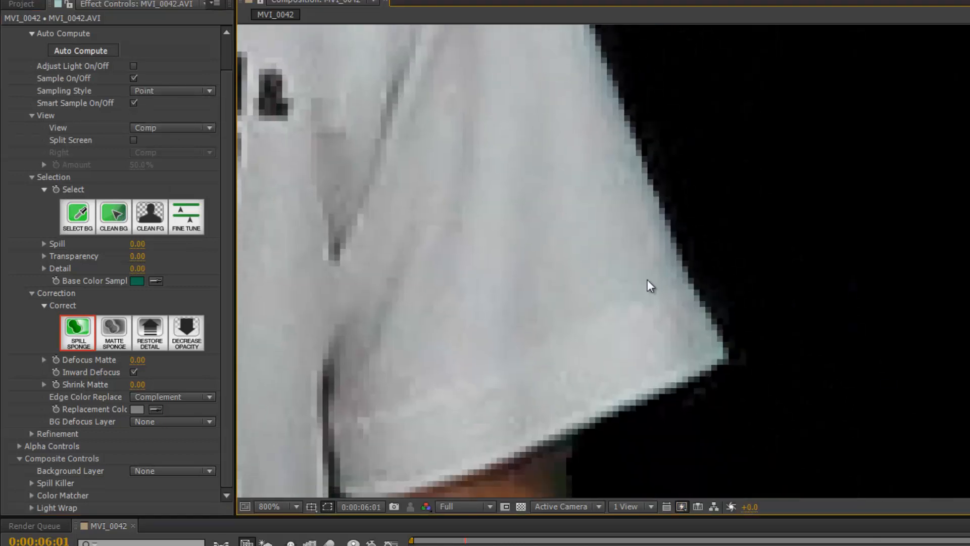
drag(619, 422, 654, 146)
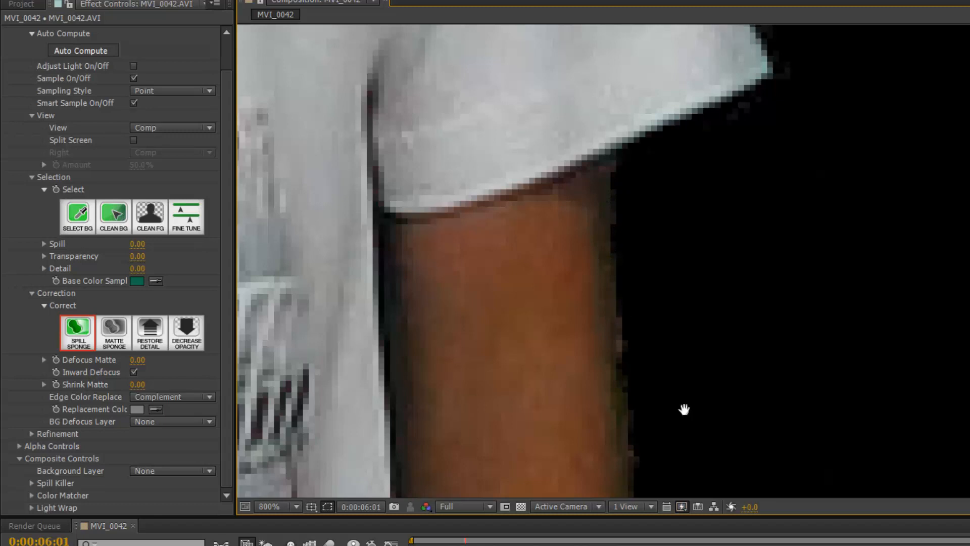
drag(684, 407, 649, 308)
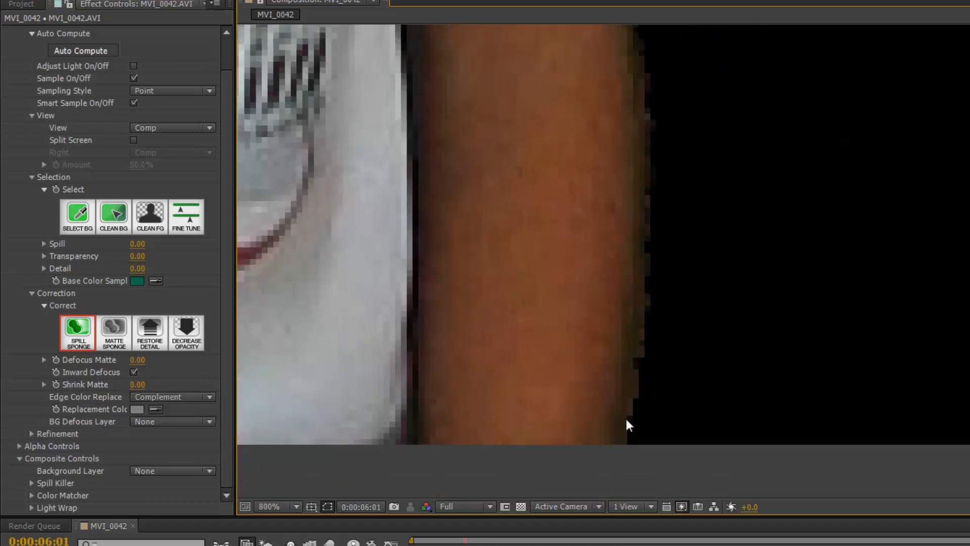
Trace Spill Sponge samples along the outer edges of the arm and ear on the image's left side
mouse_move(374, 331)
mouse_down()
mouse_move(377, 263)
mouse_move(470, 298)
mouse_move(538, 360)
mouse_up()
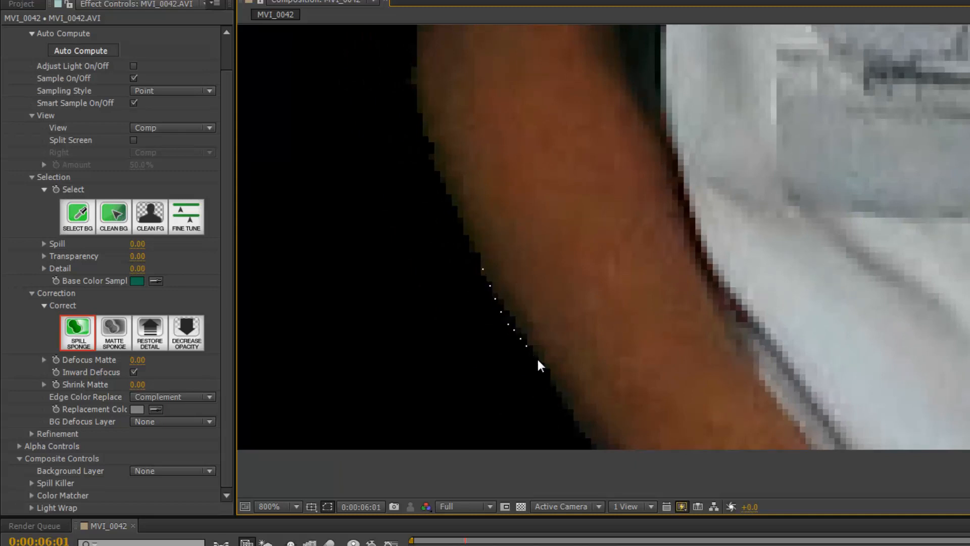
drag(526, 219, 674, 360)
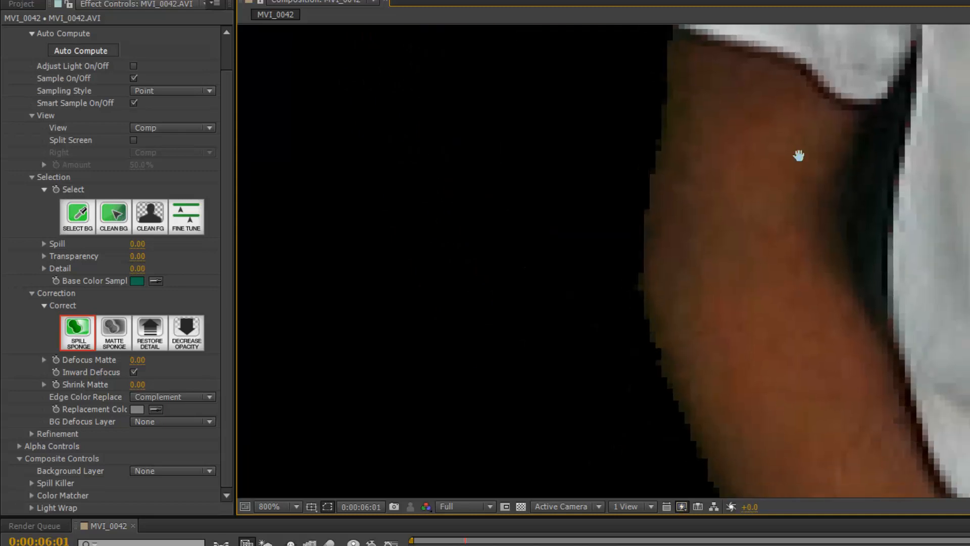
drag(801, 156, 808, 173)
drag(775, 210, 814, 66)
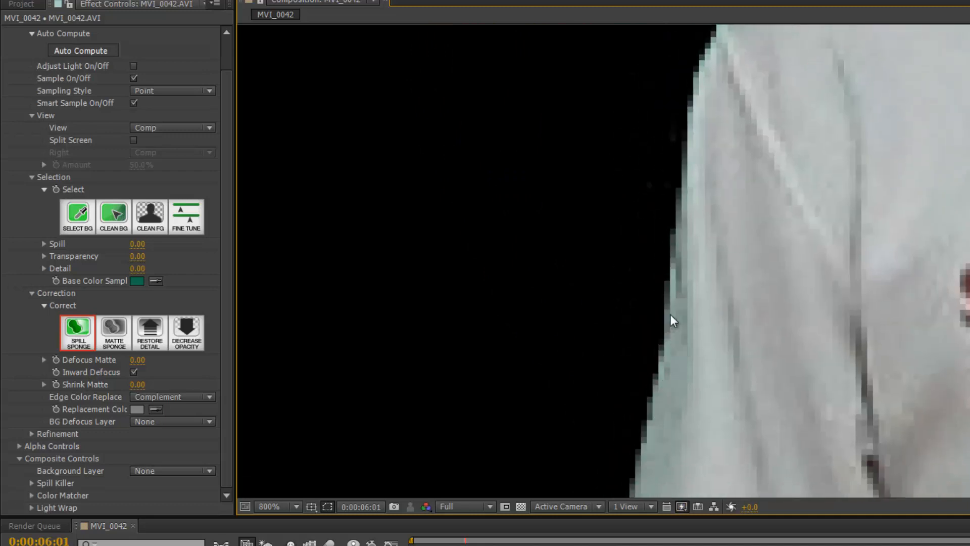
scroll(775, 375, up, 5)
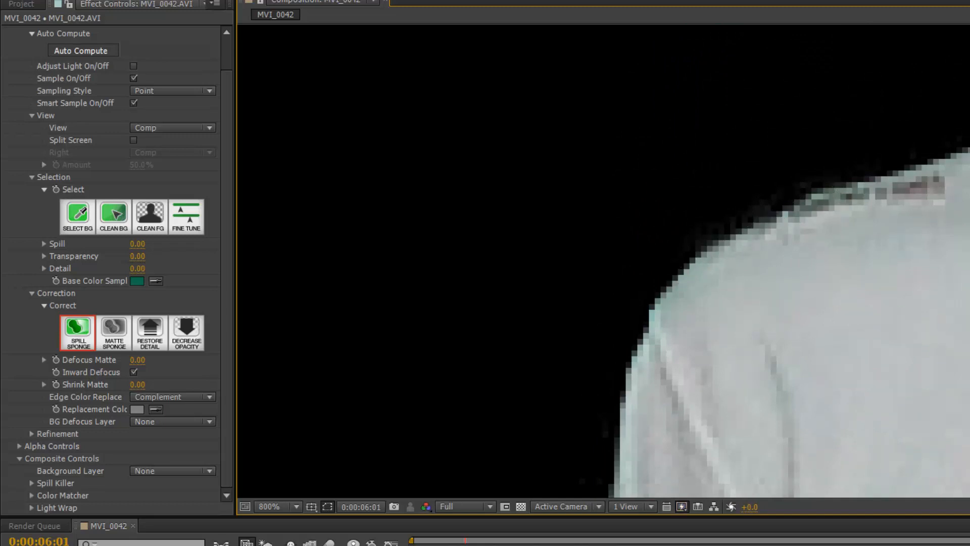
drag(787, 210, 672, 407)
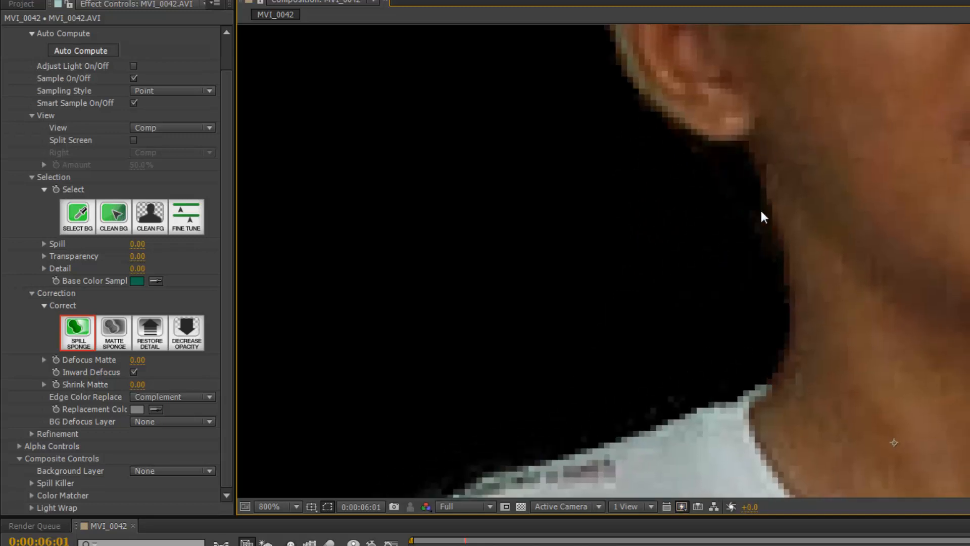
drag(738, 151, 786, 441)
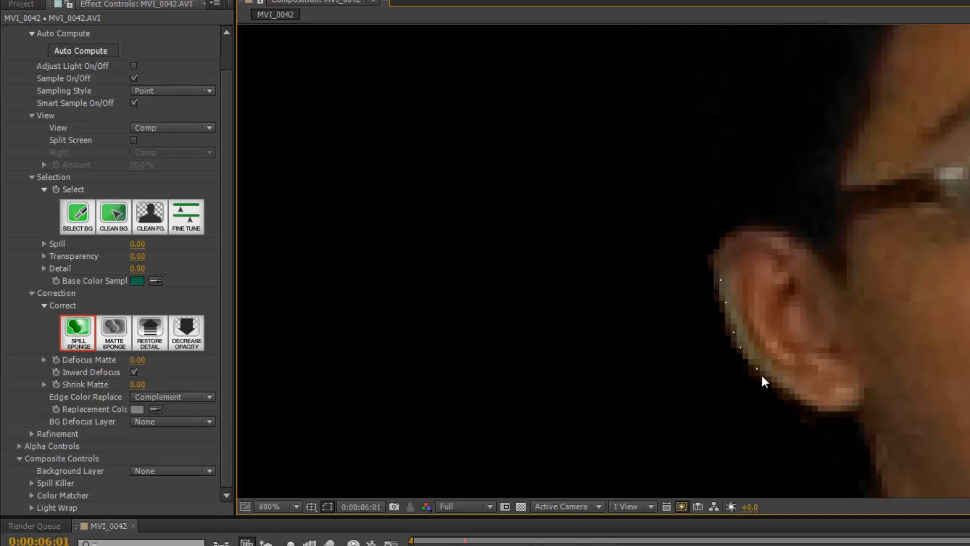
drag(718, 263, 739, 301)
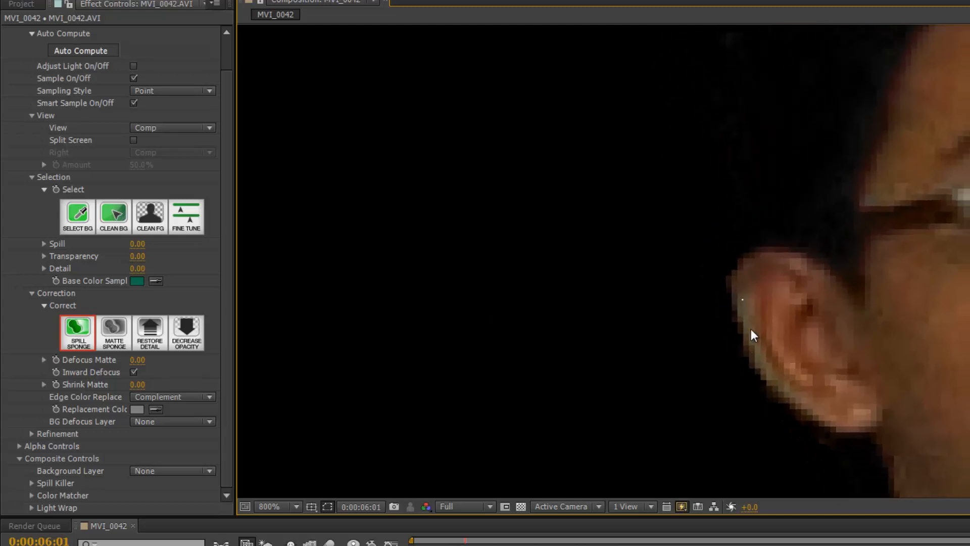
Check the spill-corrected key on the whole frame at 0:00:06:01 and at 0:00:15:25
scroll(844, 369, down, 6)
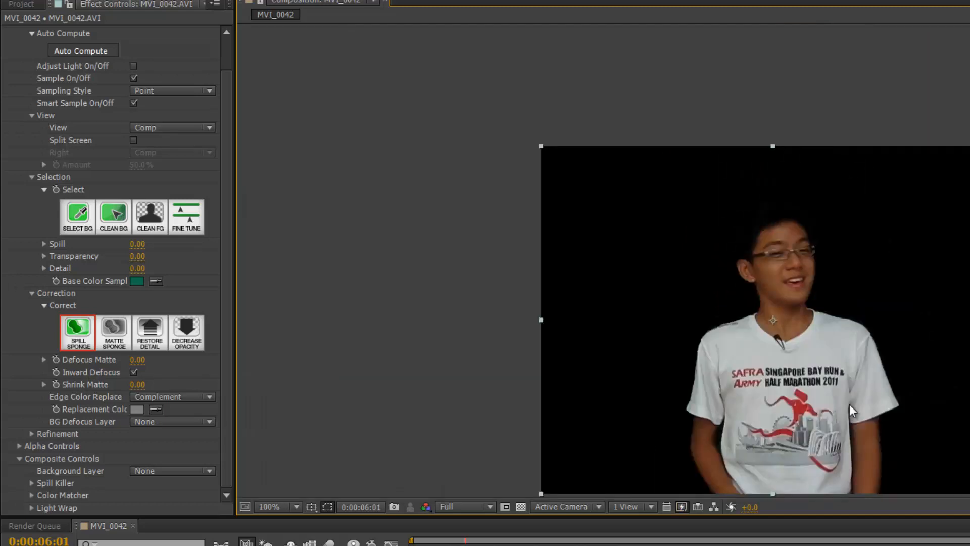
drag(800, 428, 730, 364)
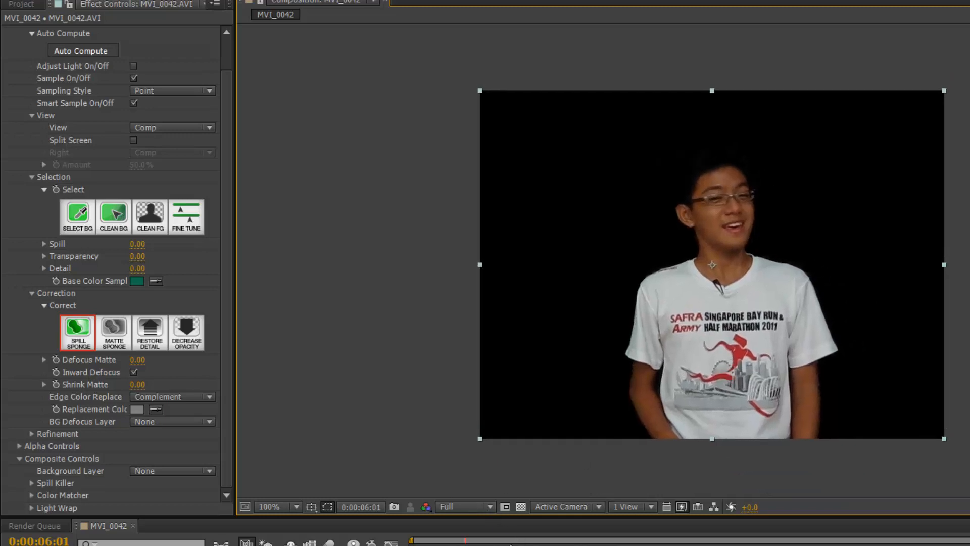
key(space)
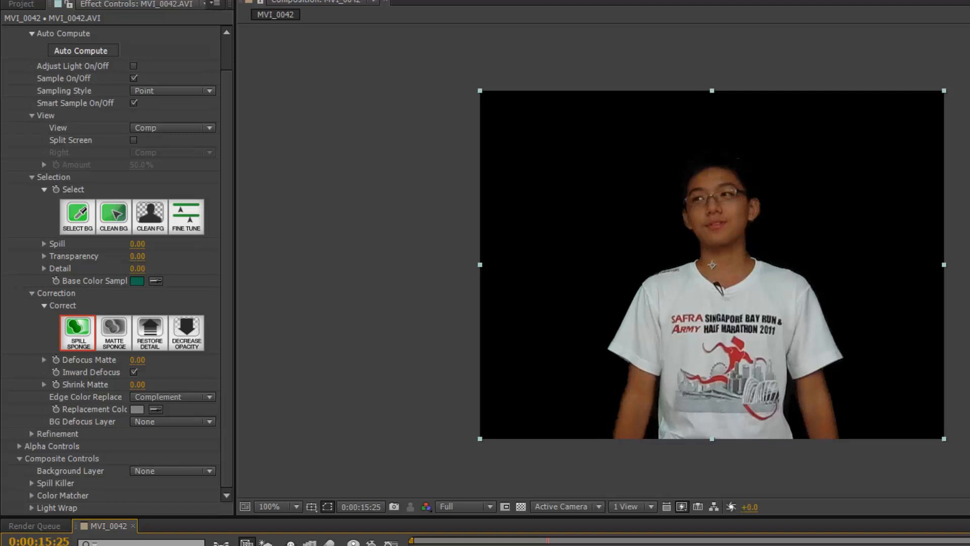
Try a strong Defocus Matte of about 47 on the keyed clip and settle on 1.55 to soften its edges
click(219, 334)
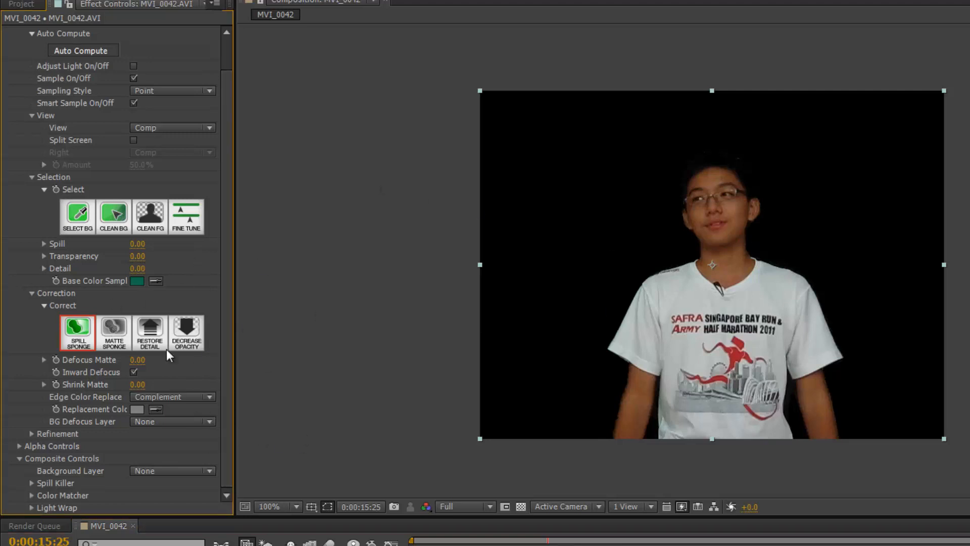
click(44, 359)
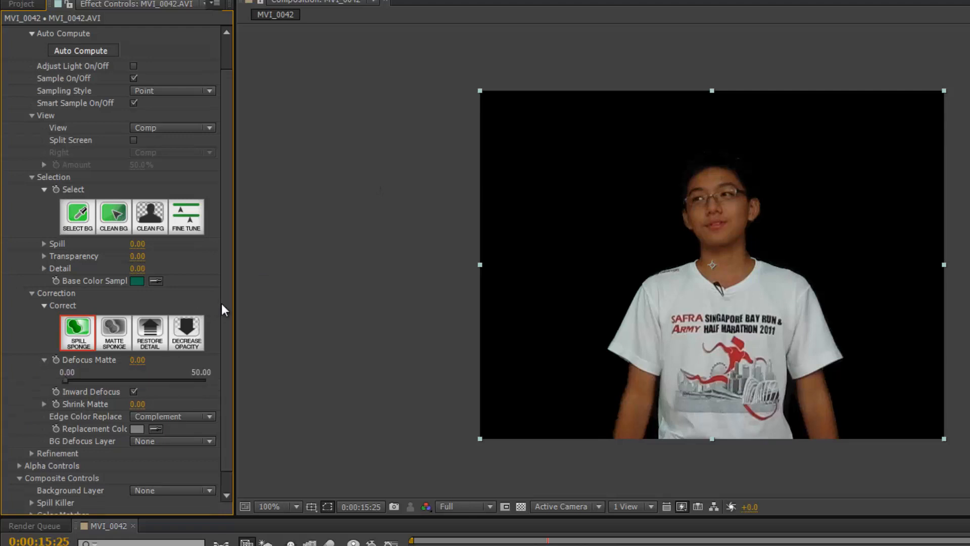
scroll(224, 311, down, 1)
drag(143, 341, 153, 340)
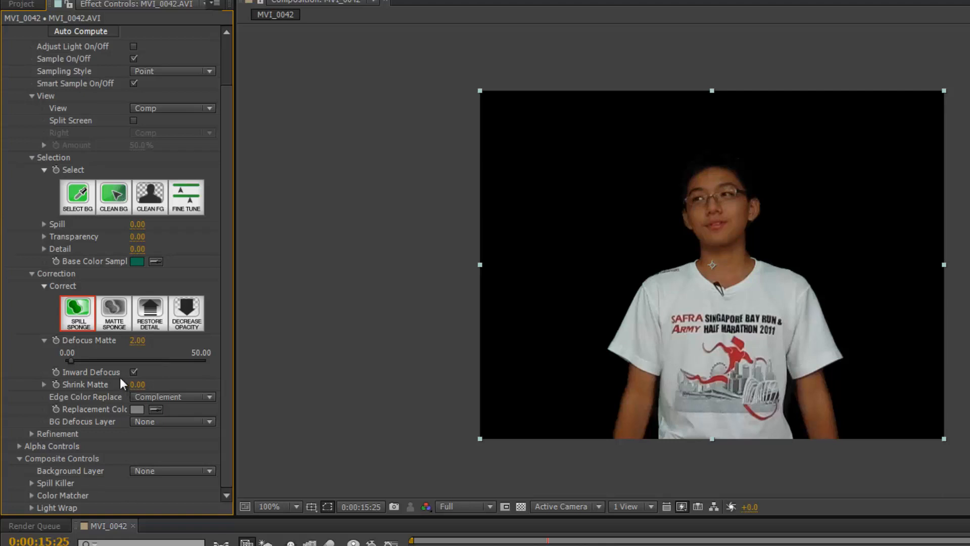
drag(72, 361, 239, 350)
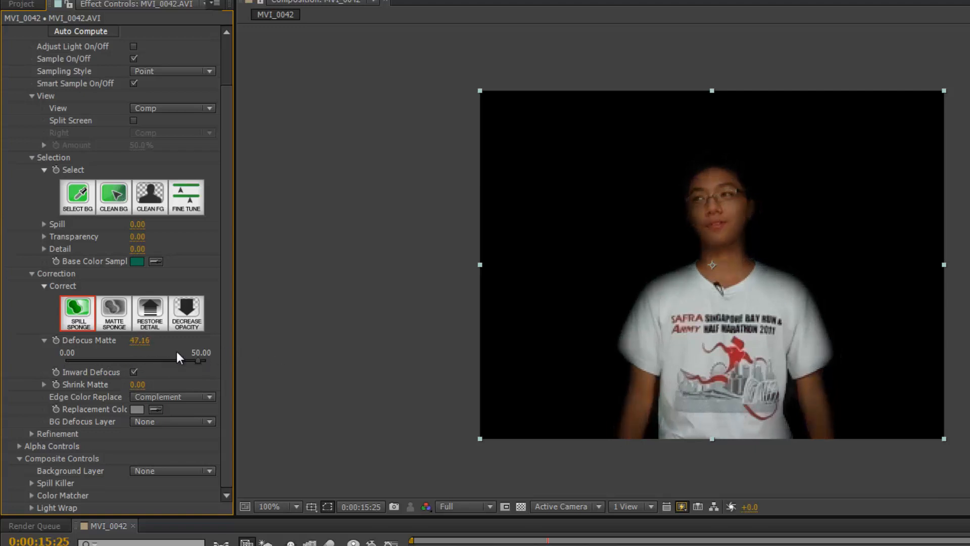
drag(180, 360, 70, 369)
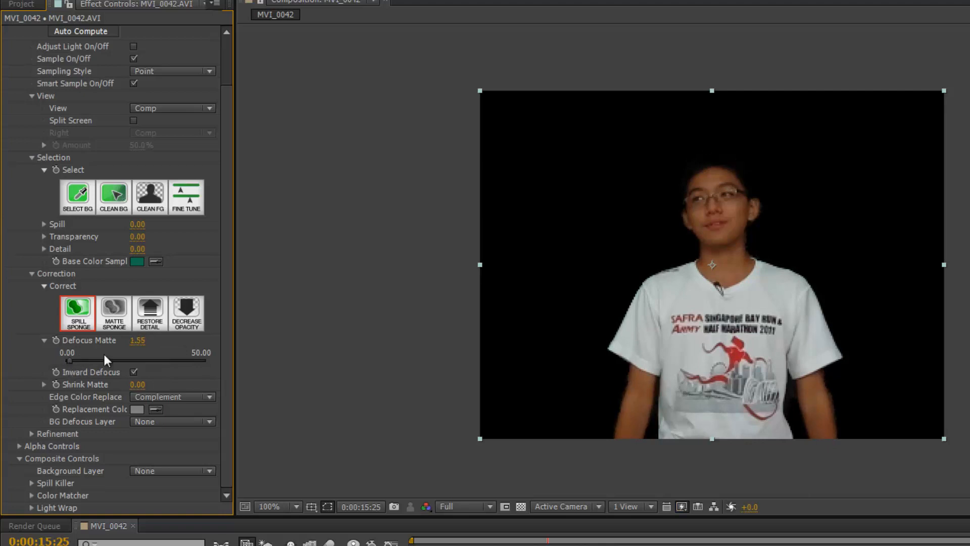
Try a Shrink Matte value of 99.00 on the keyed clip and return it to 0.00
click(44, 385)
scroll(108, 380, down, 1)
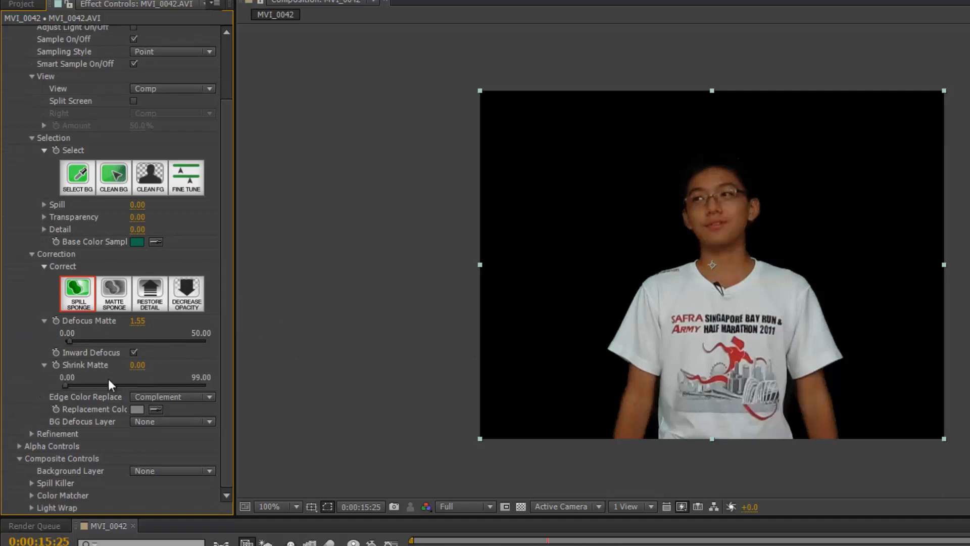
drag(66, 386, 183, 381)
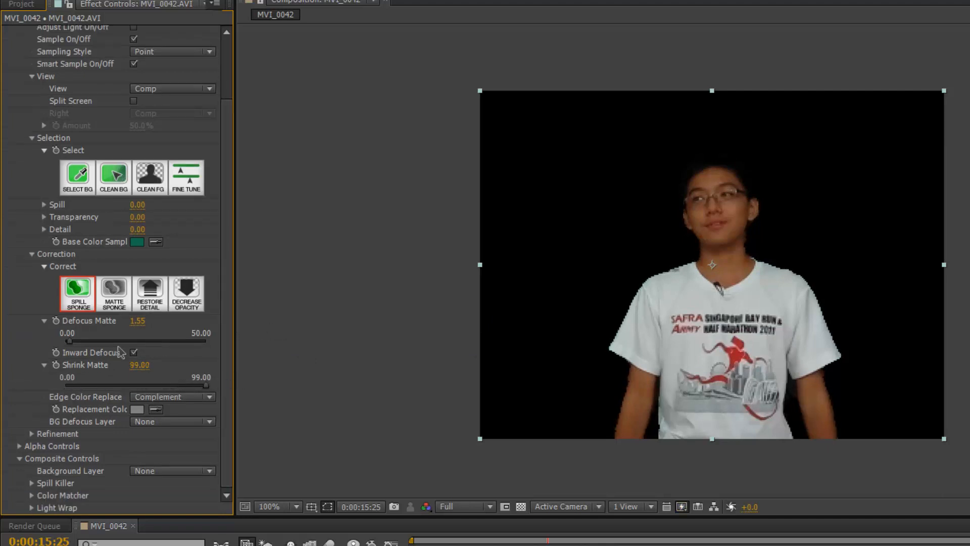
mouse_move(68, 342)
mouse_down()
mouse_move(211, 338)
mouse_move(69, 340)
mouse_up()
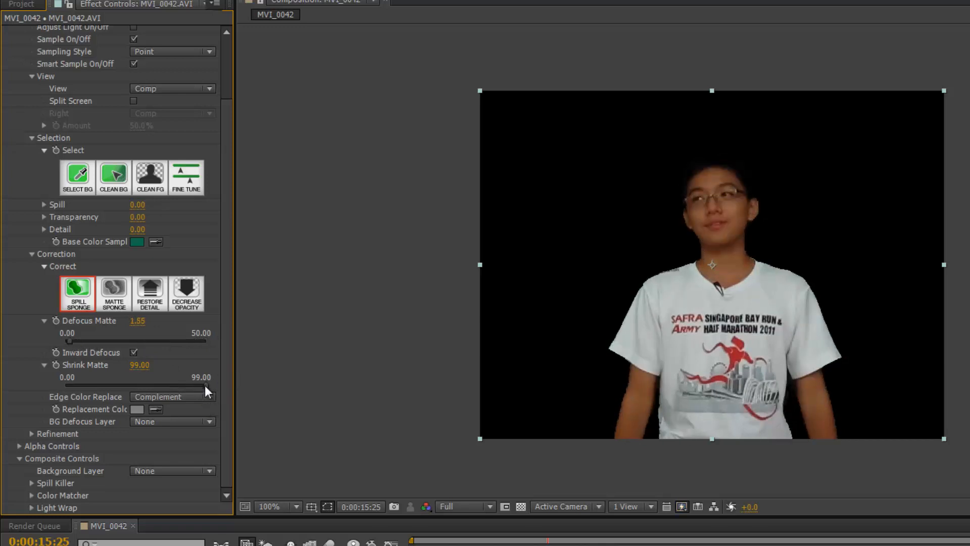
drag(208, 386, 2, 396)
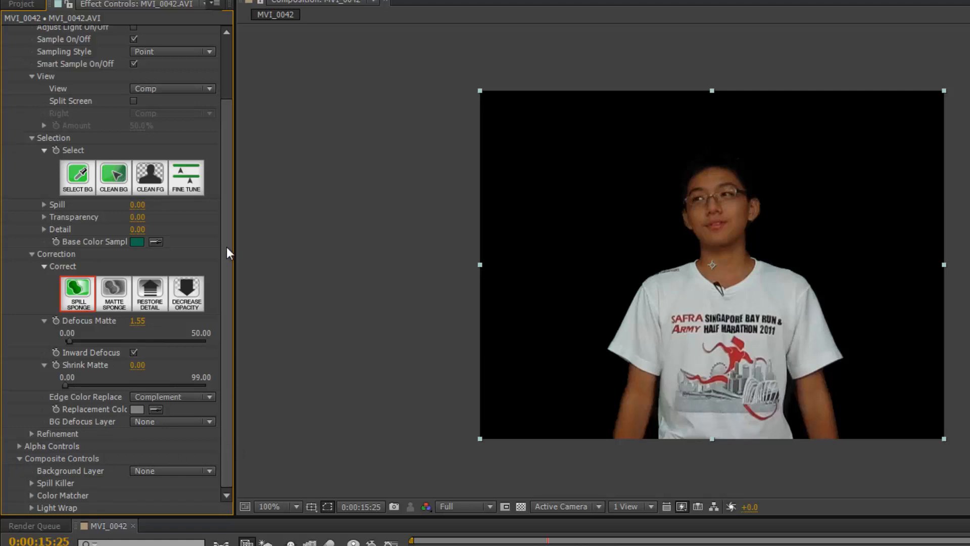
click(192, 470)
key(Escape)
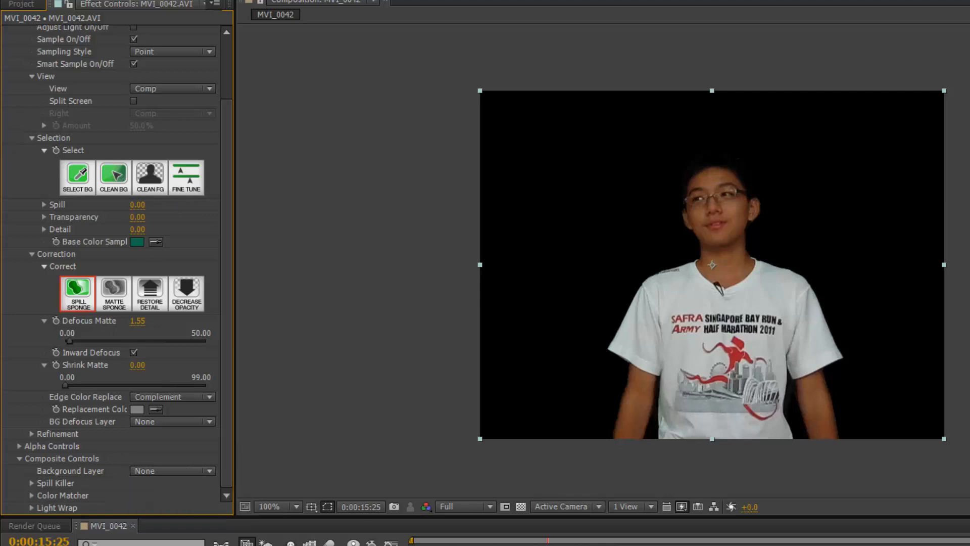
Import Desert.jpg into the project from the Sample Pictures folder in the Pictures library
click(192, 544)
click(11, 0)
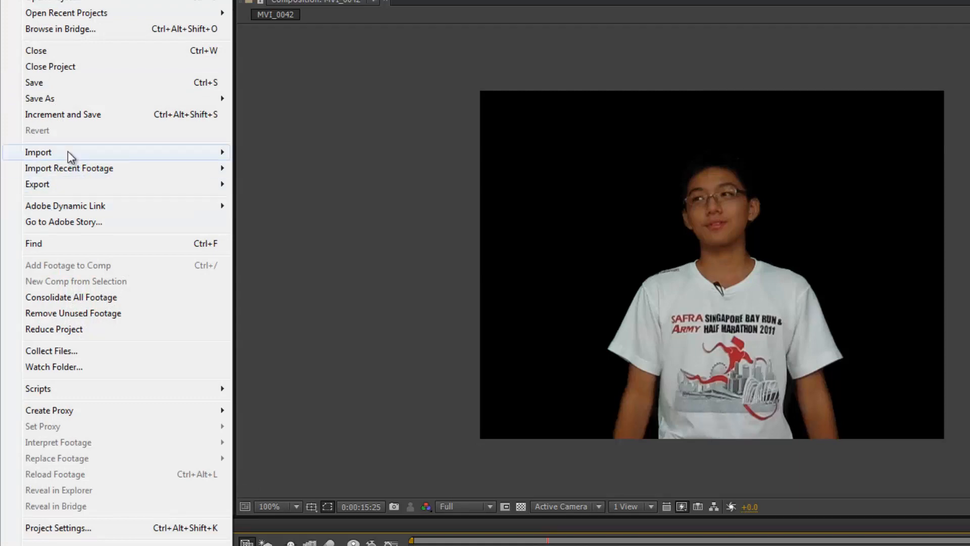
mouse_move(68, 150)
click(302, 150)
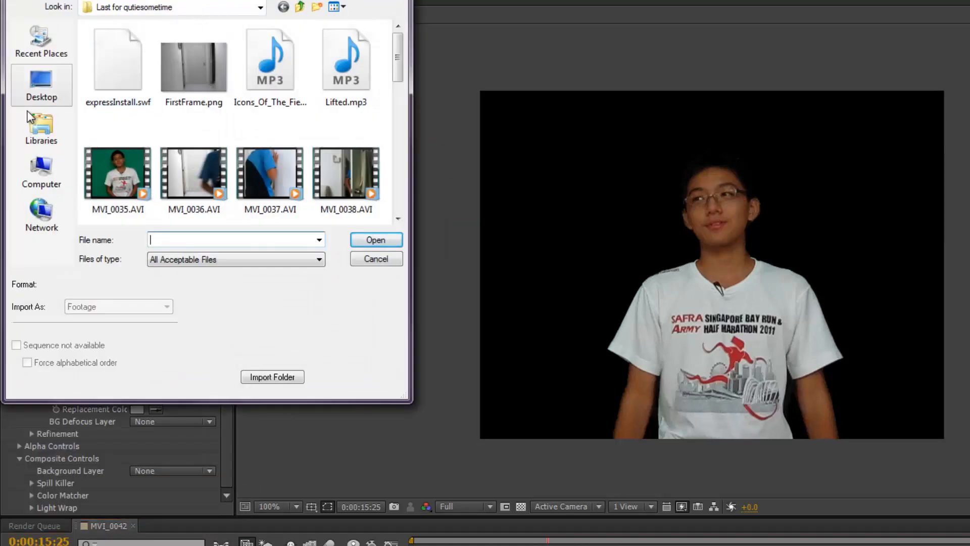
click(46, 137)
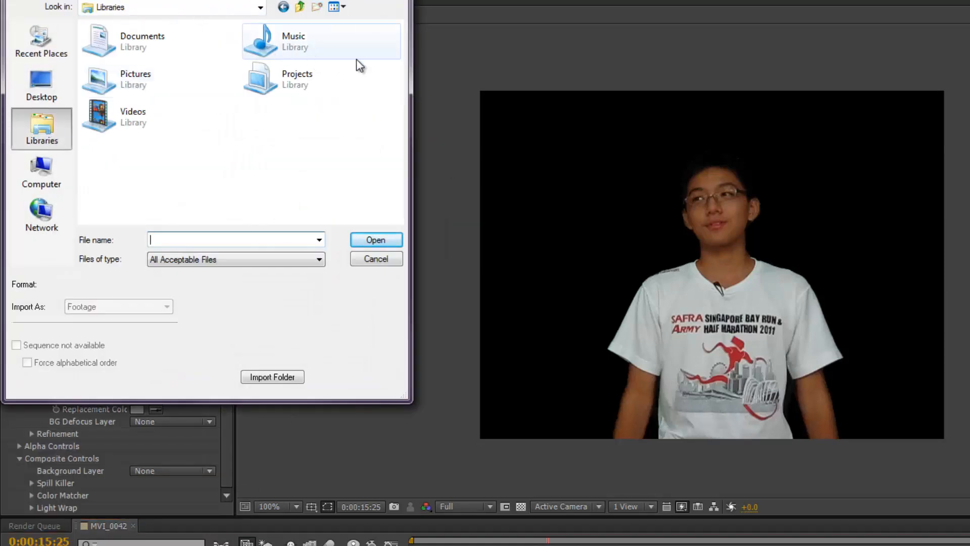
double_click(303, 88)
click(26, 145)
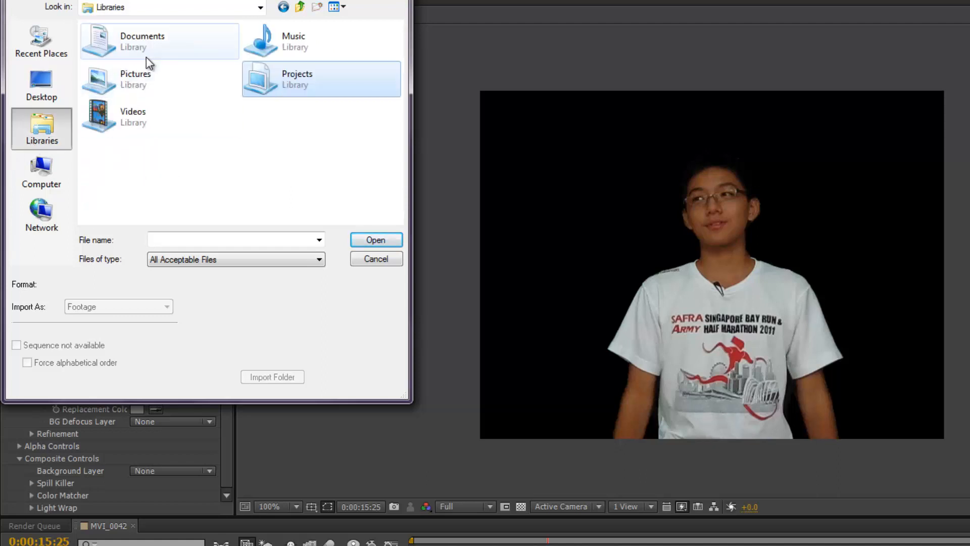
double_click(135, 79)
scroll(157, 172, down, 3)
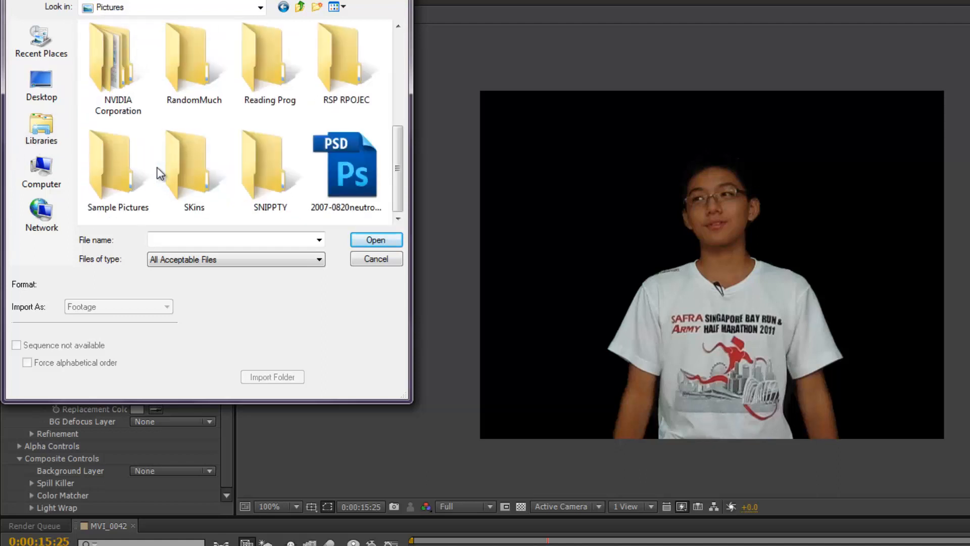
double_click(130, 174)
mouse_move(398, 76)
mouse_down()
mouse_move(401, 108)
mouse_move(396, 89)
mouse_up()
double_click(211, 87)
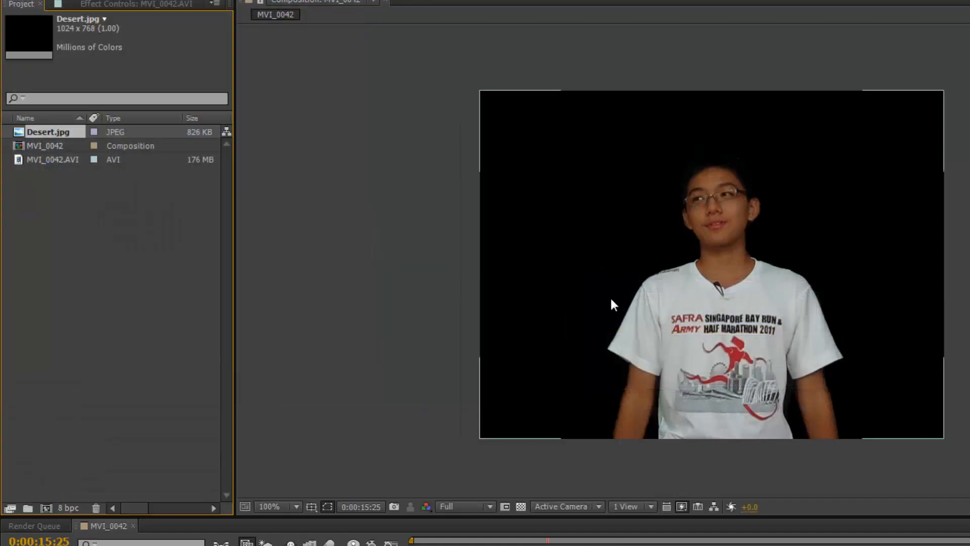
Place Desert.jpg beneath the keyed MVI_0042.AVI layer as a backdrop and check the composite at 0:00:24:16
drag(50, 129, 502, 329)
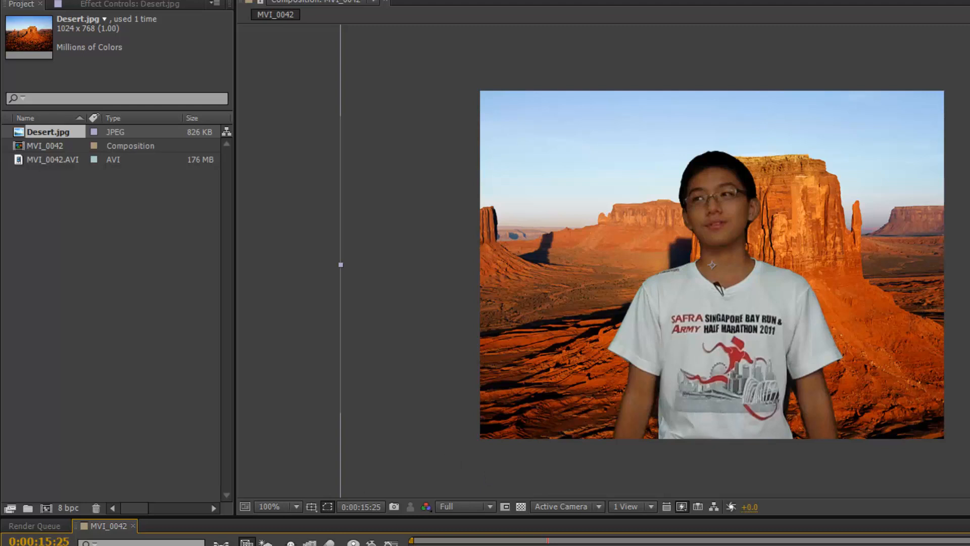
click(109, 3)
click(134, 545)
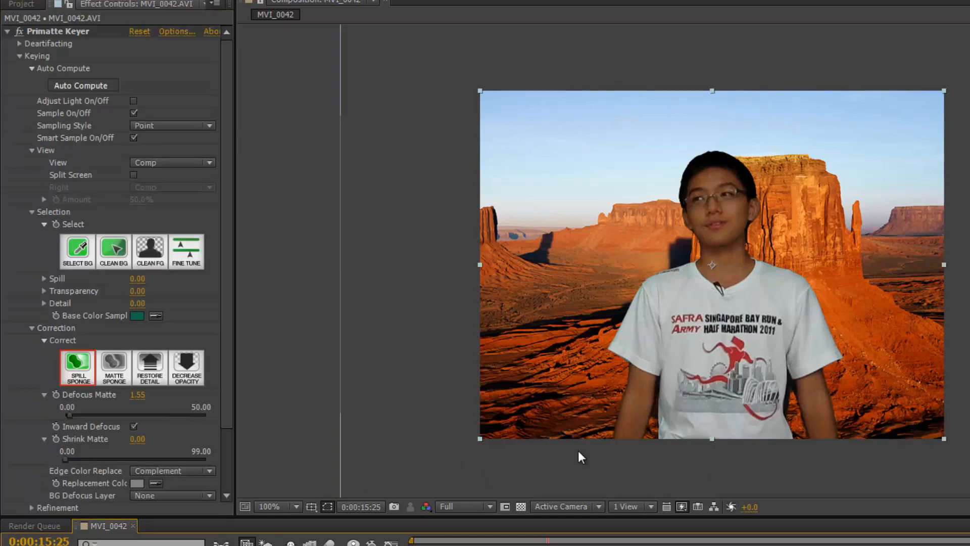
drag(547, 545, 621, 545)
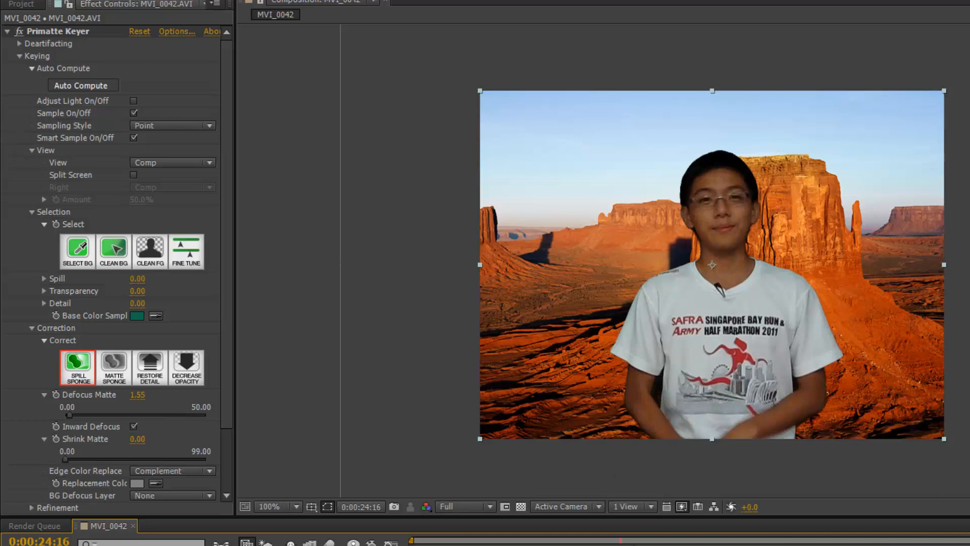
Set the Background Layer in Primatte Keyer's Composite Controls to Desert.jpg
drag(226, 284, 226, 401)
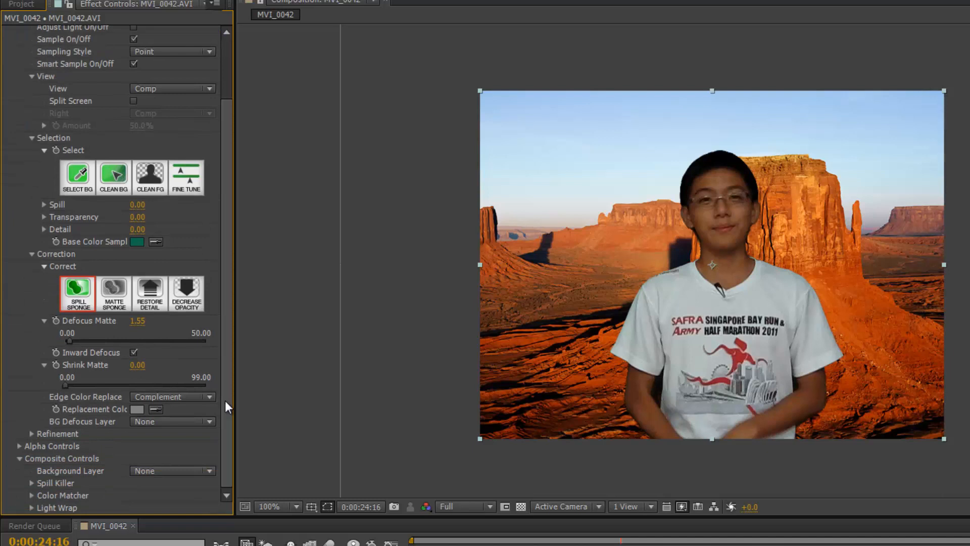
click(183, 472)
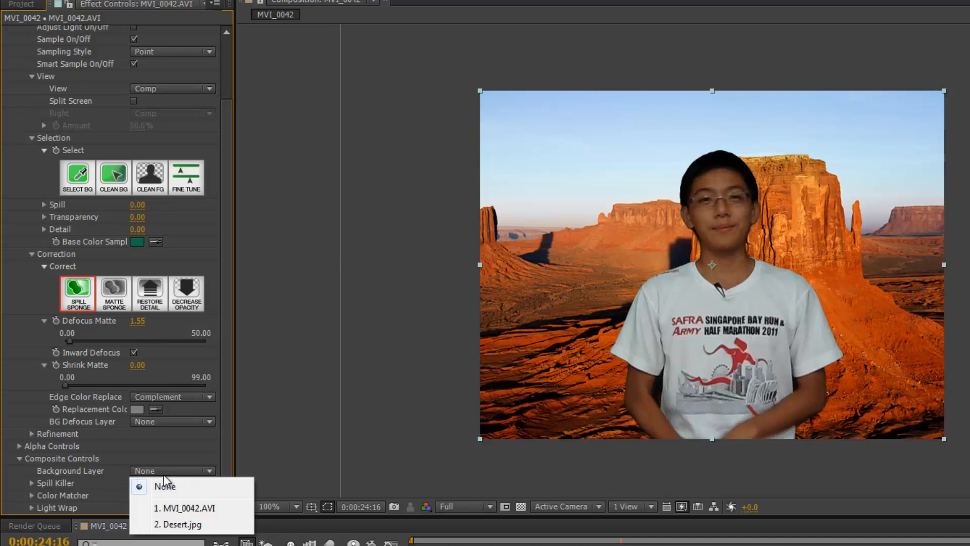
click(158, 524)
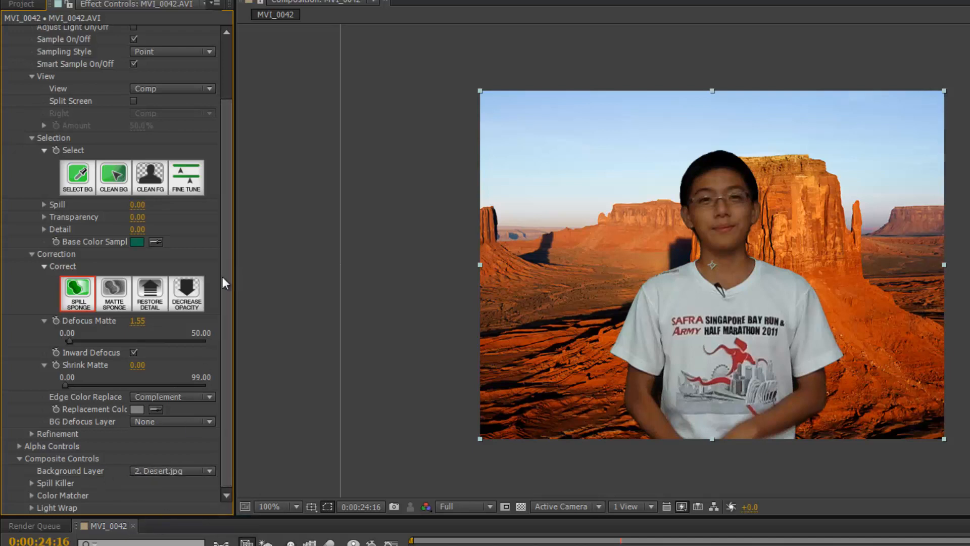
Enable the Spill Killer and set its Color Mode to Green
click(32, 483)
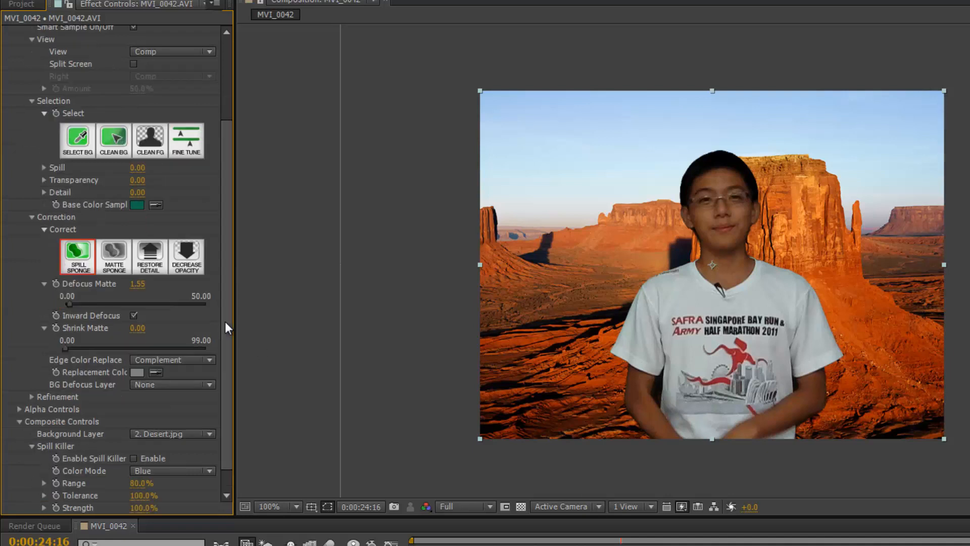
scroll(226, 331, down, 3)
click(134, 433)
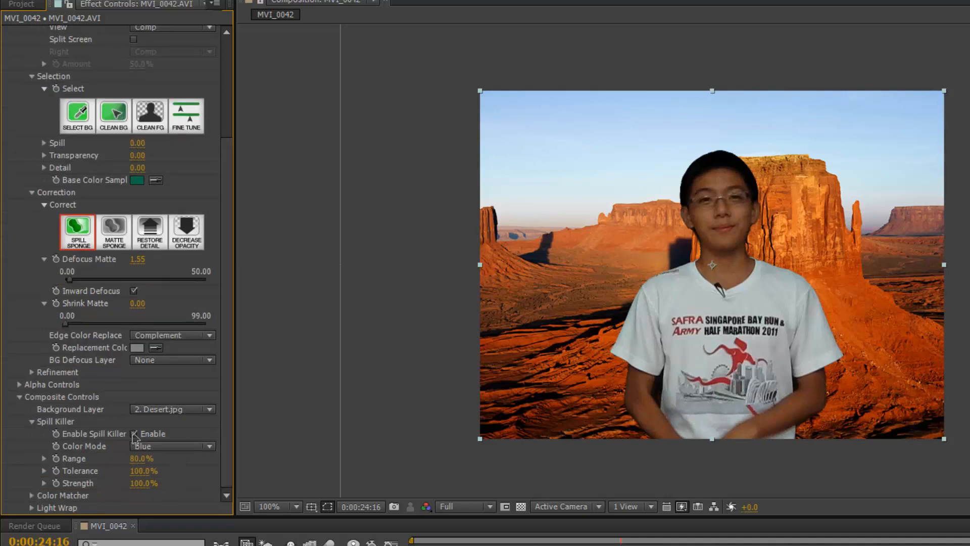
click(143, 449)
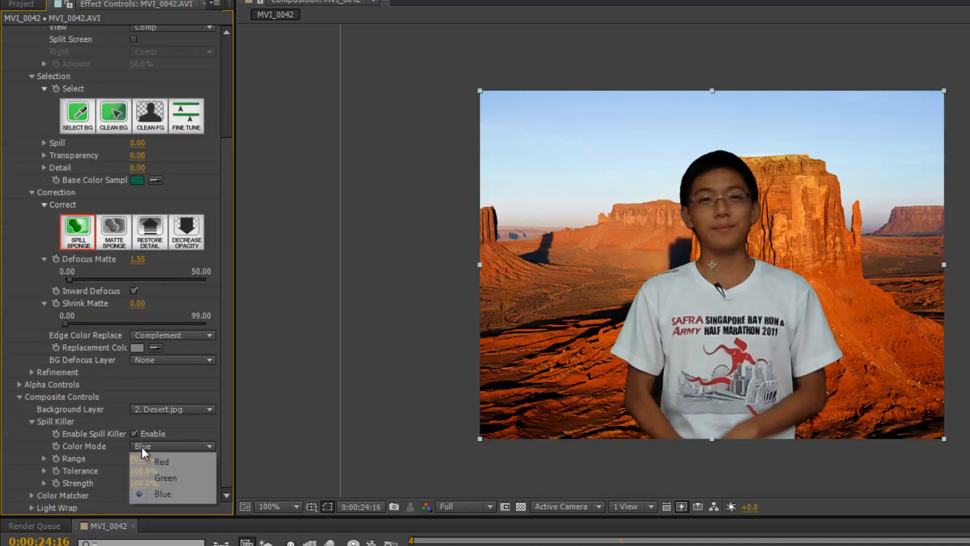
click(176, 478)
click(180, 442)
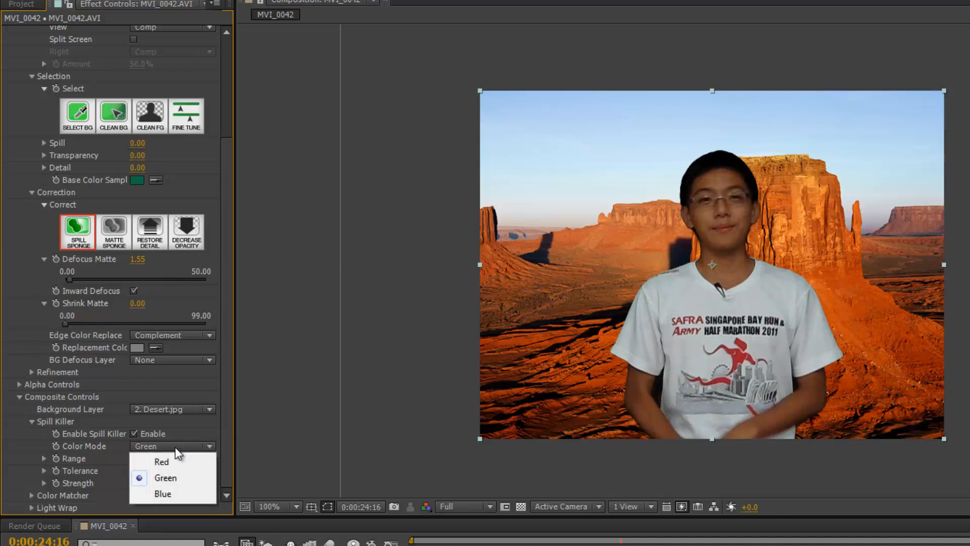
click(229, 368)
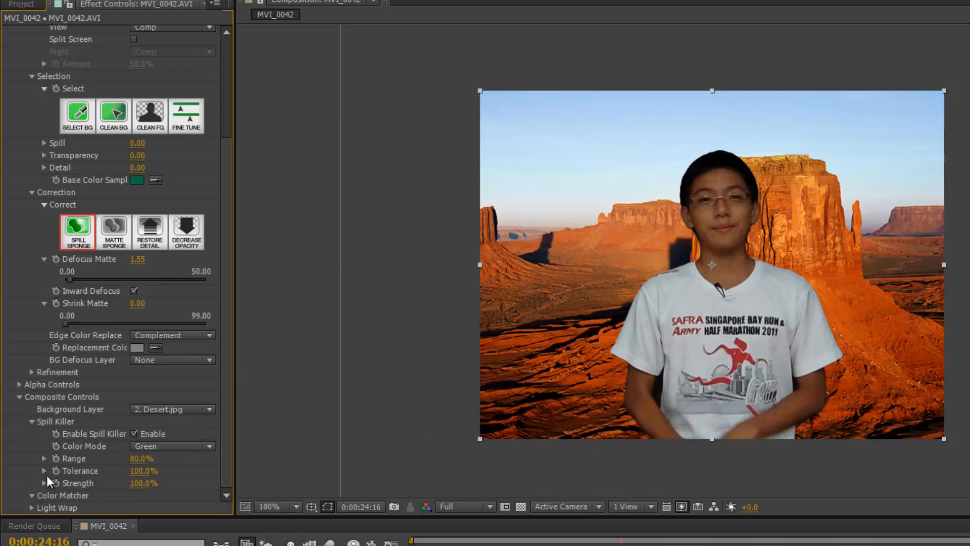
Expand the Color Matcher and Light Wrap settings in the Composite Controls
scroll(222, 311, down, 3)
scroll(229, 320, down, 1)
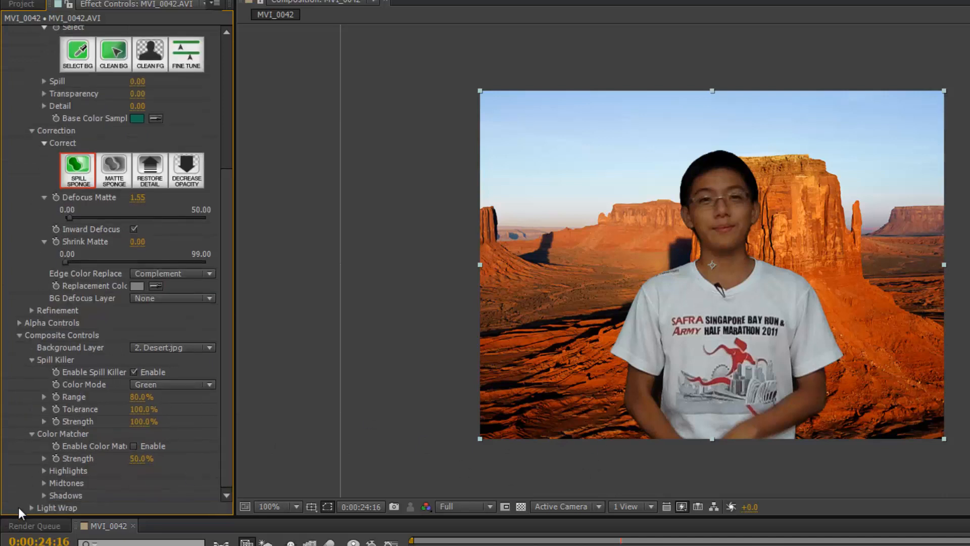
click(31, 507)
scroll(201, 293, down, 5)
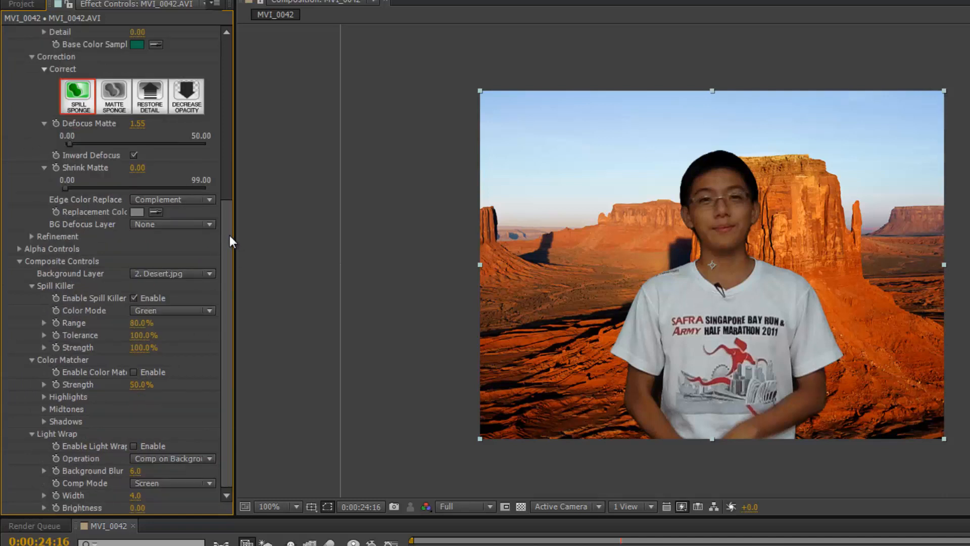
Compare the desert composite with the Color Matcher enabled and disabled, leaving it disabled
click(134, 373)
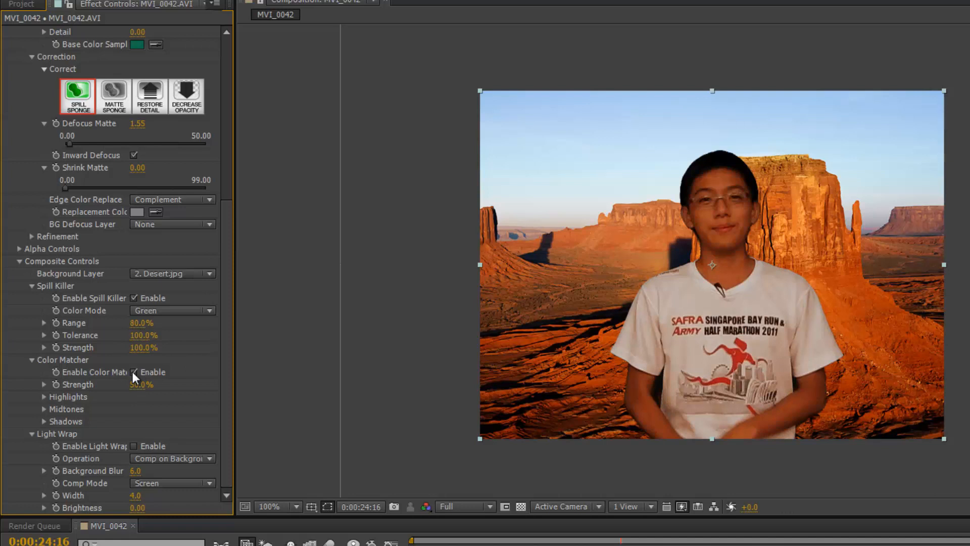
click(134, 372)
click(134, 373)
click(707, 366)
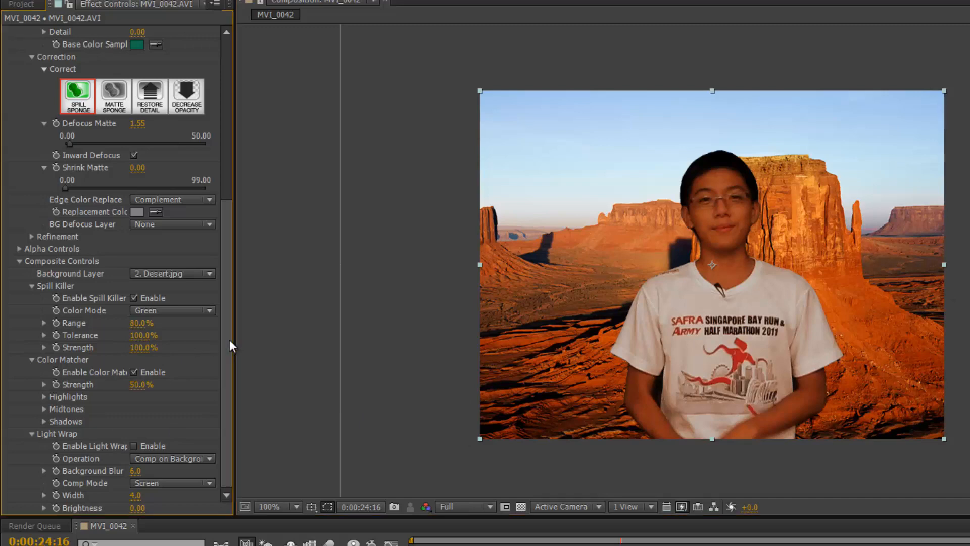
scroll(230, 339, up, 5)
scroll(216, 410, down, 5)
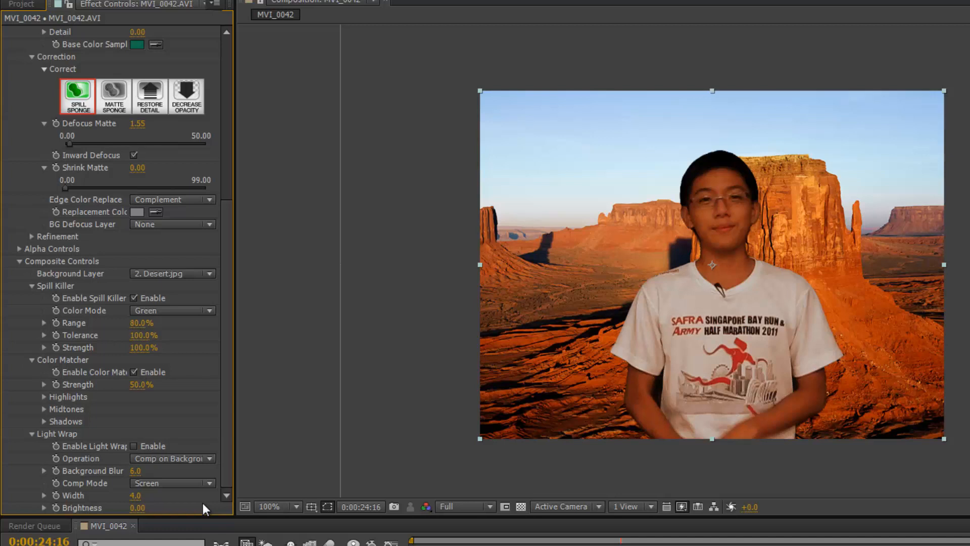
click(133, 372)
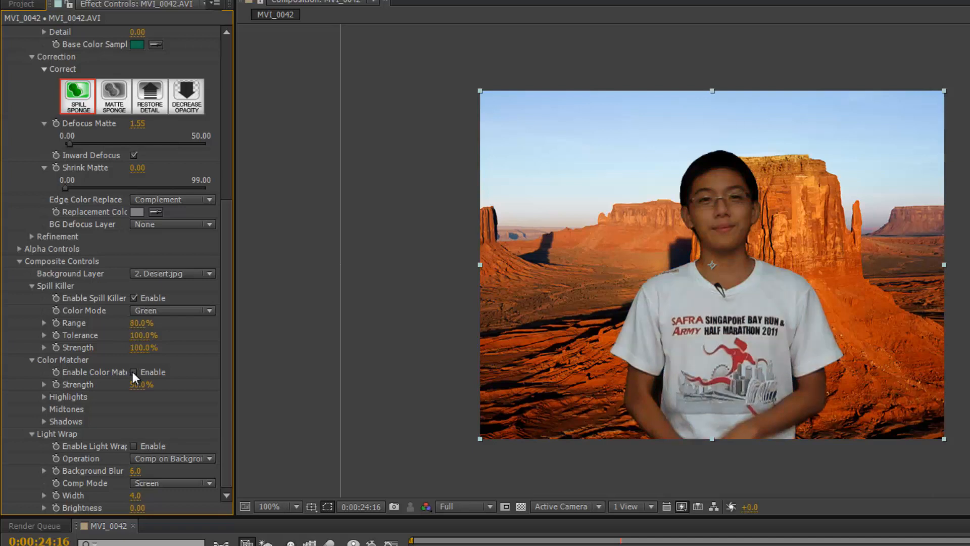
click(133, 372)
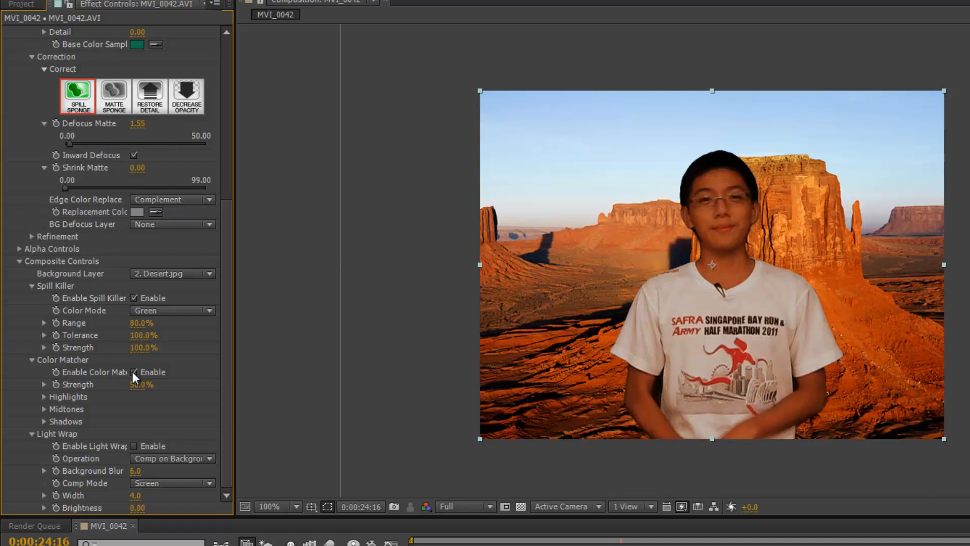
click(133, 372)
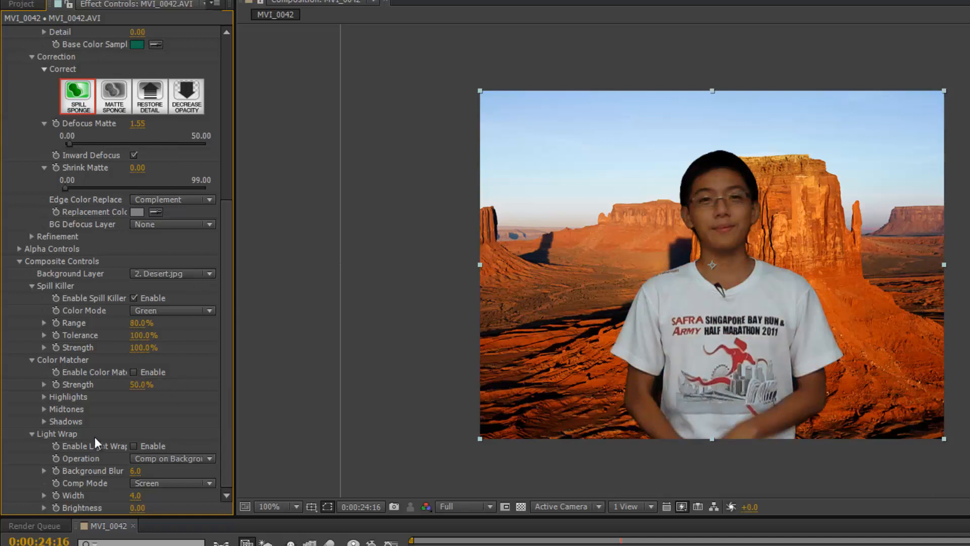
Expand the Shadows, Highlights and Midtones settings of the Color Matcher
click(44, 422)
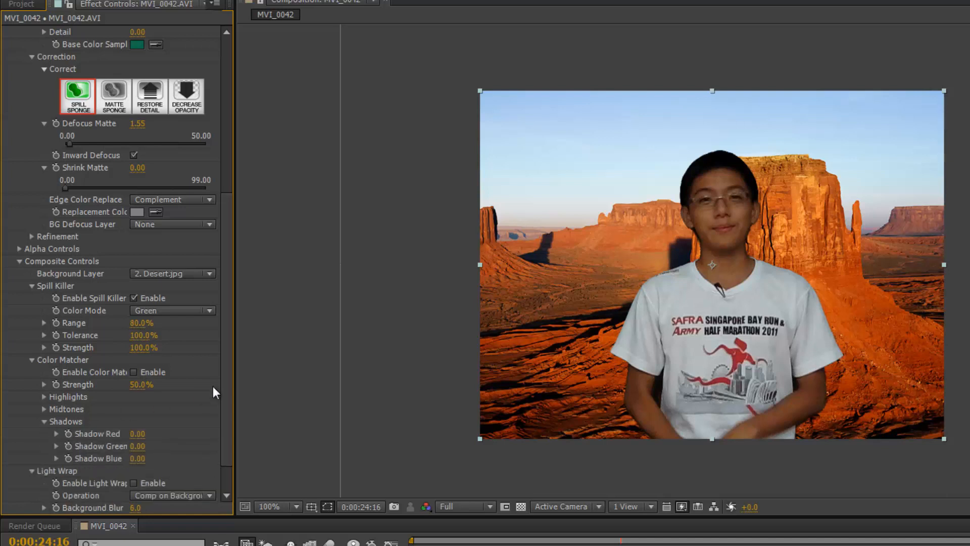
scroll(232, 381, down, 3)
click(47, 358)
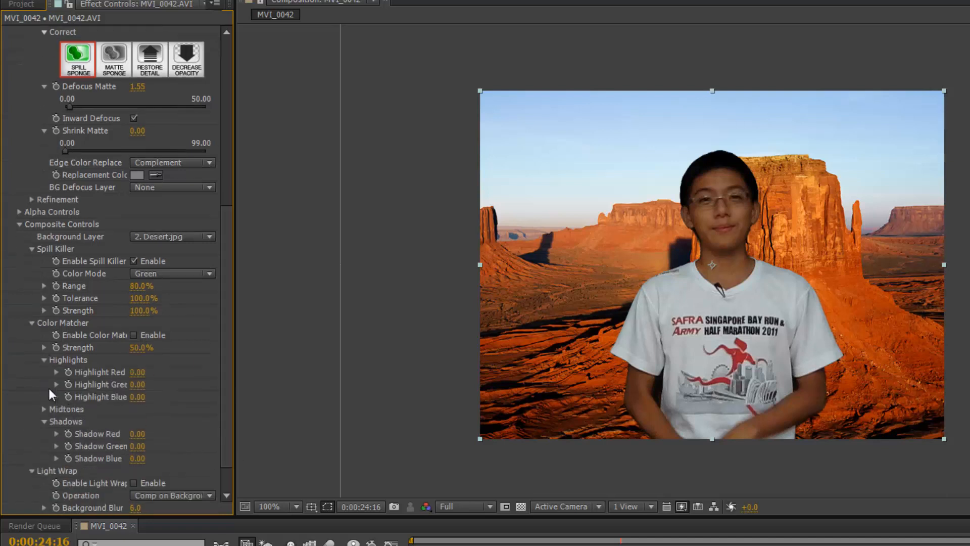
click(42, 409)
scroll(203, 283, down, 5)
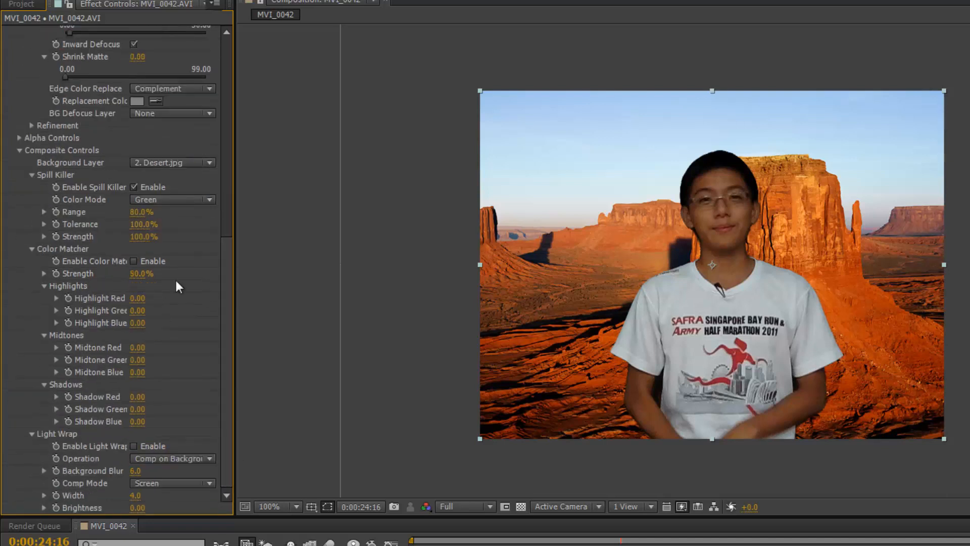
Try the Color Matcher with Highlight Red at -100 and Highlight Green at 64, leaving it disabled
click(134, 261)
drag(142, 304, 66, 303)
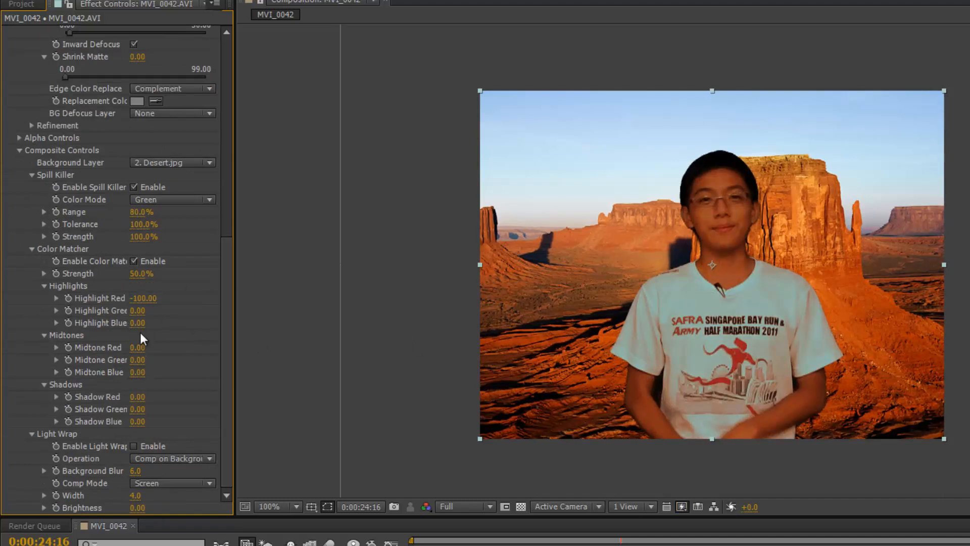
drag(139, 310, 190, 311)
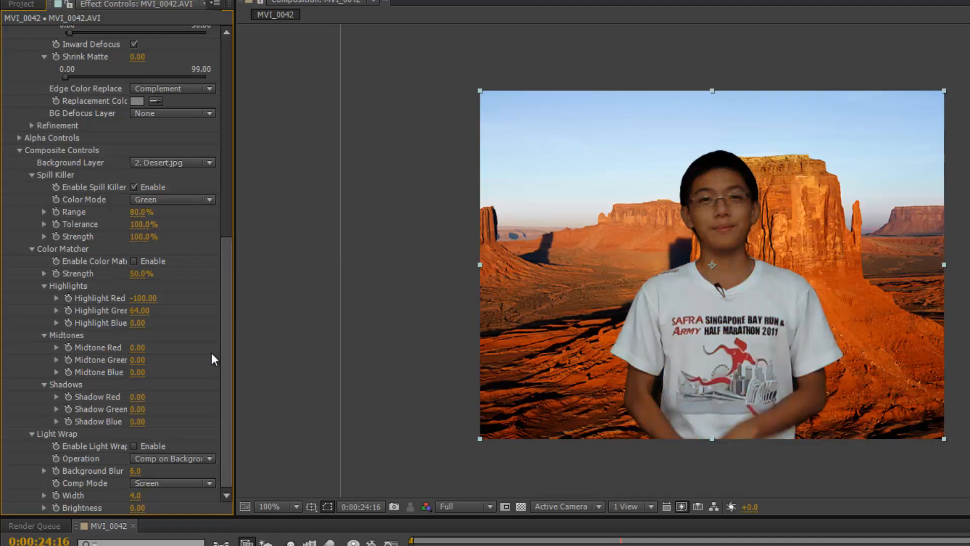
Enable the Light Wrap and check the subject's edges against the desert up close
click(134, 446)
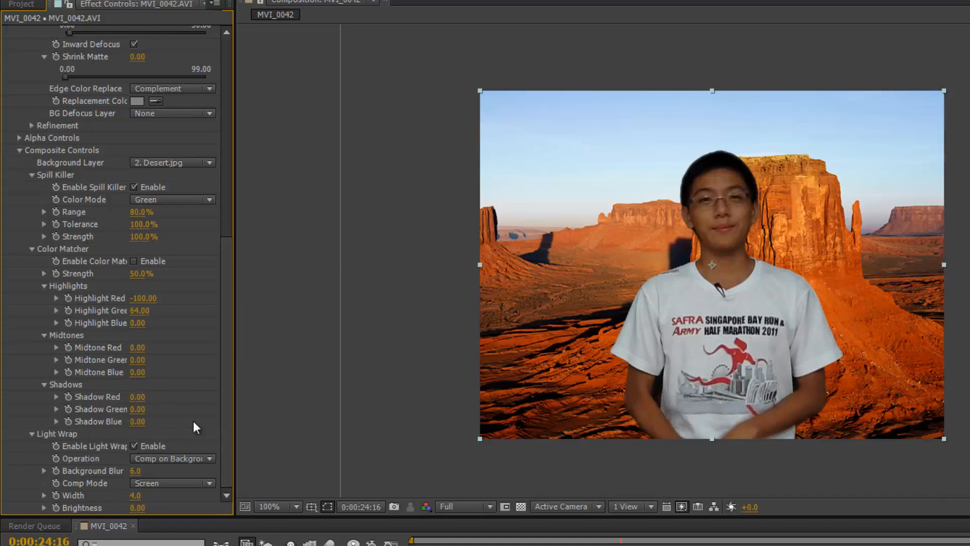
key(period)
key(period)
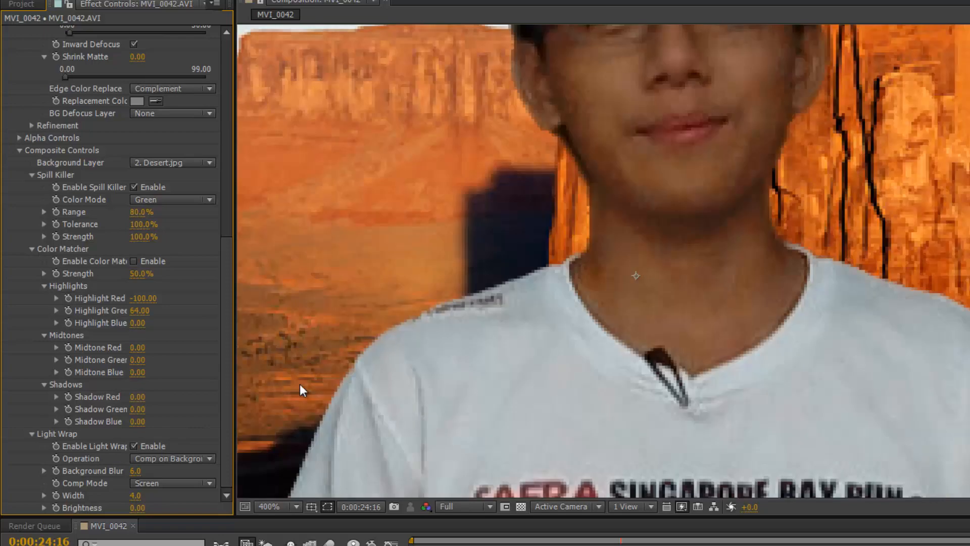
key(comma)
click(179, 484)
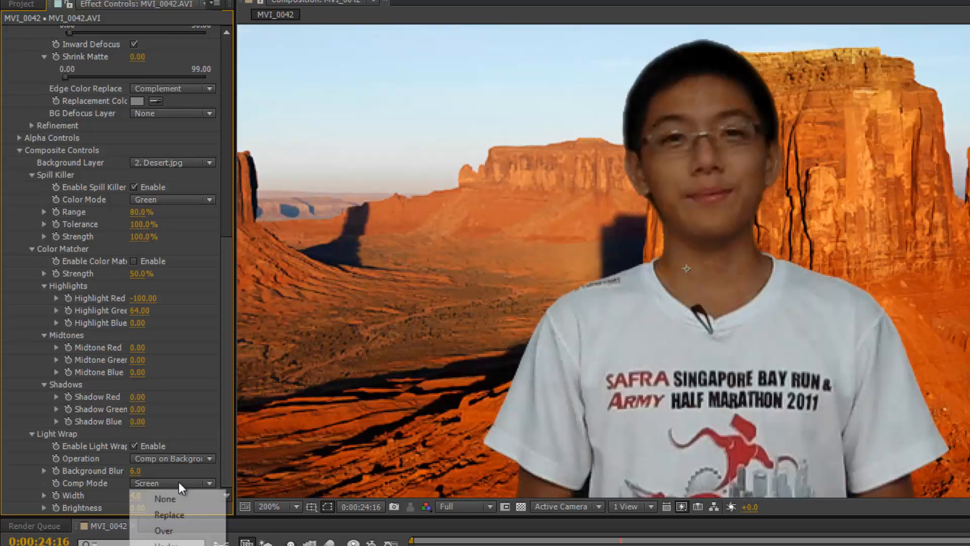
click(184, 484)
click(183, 483)
click(237, 543)
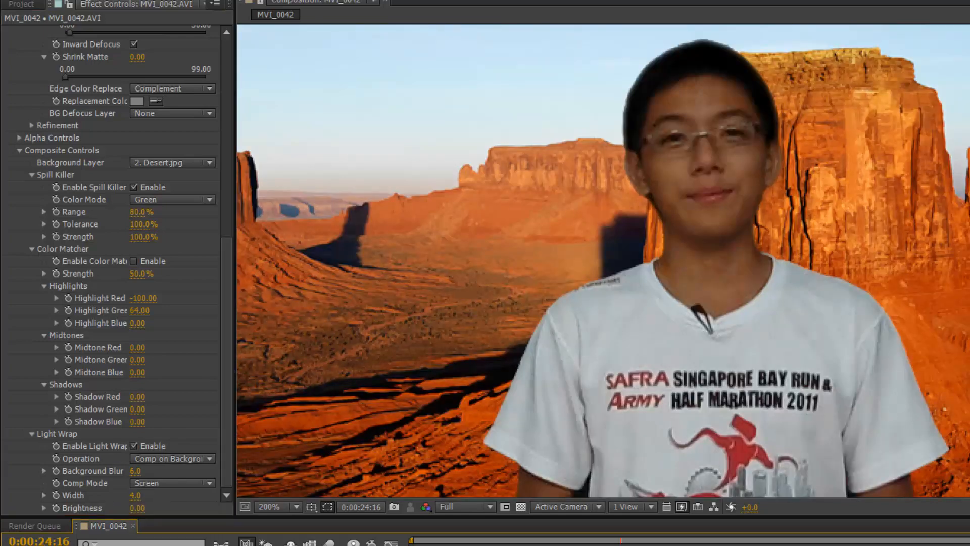
Hide the desert background layer, toggle the Light Wrap off and on, and examine its effect along the subject's hair, neck and shoulders
click(9, 545)
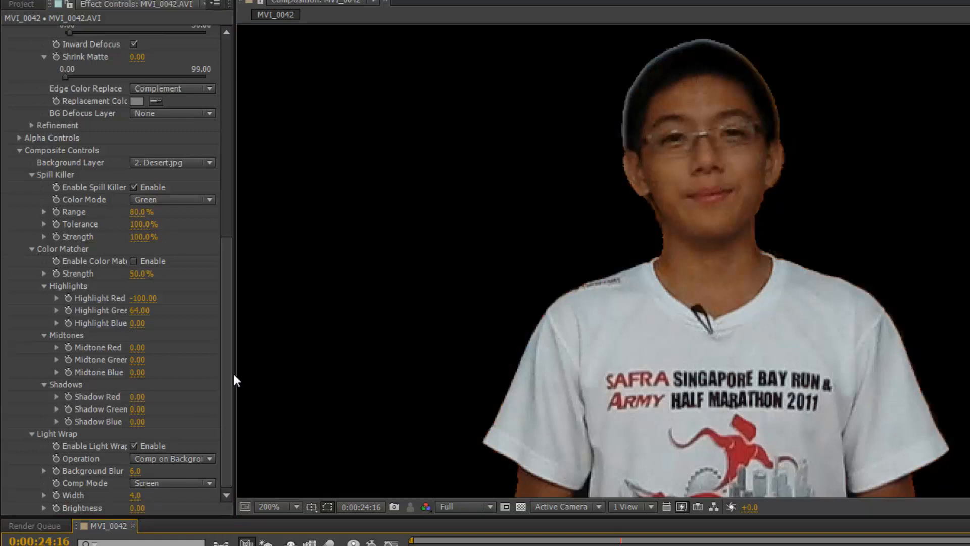
click(134, 445)
click(134, 445)
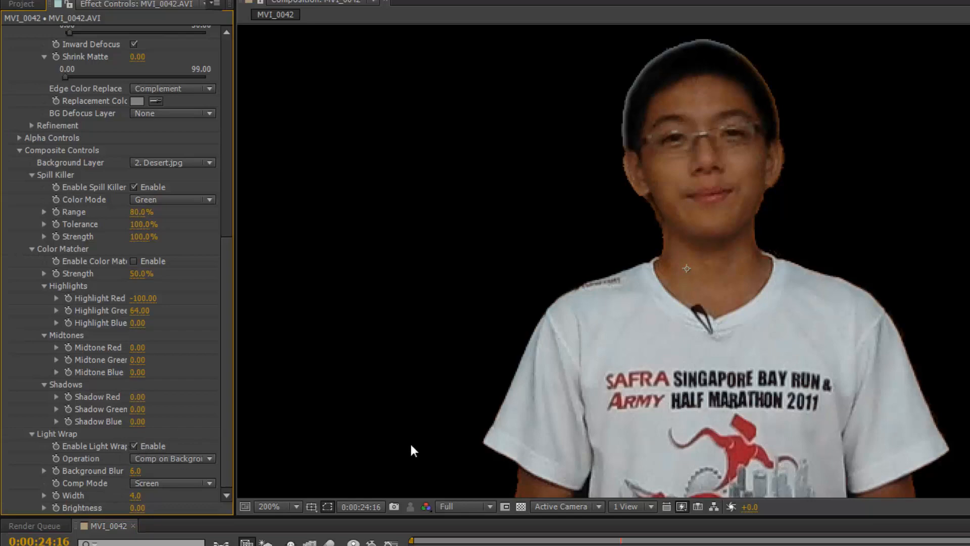
scroll(533, 142, up, 1)
scroll(533, 144, up, 1)
scroll(482, 137, down, 1)
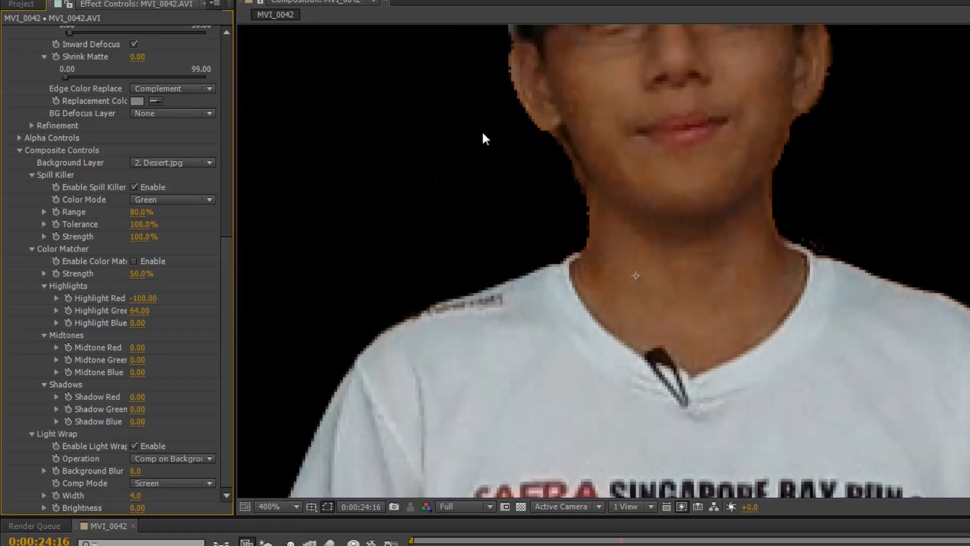
drag(485, 203, 522, 389)
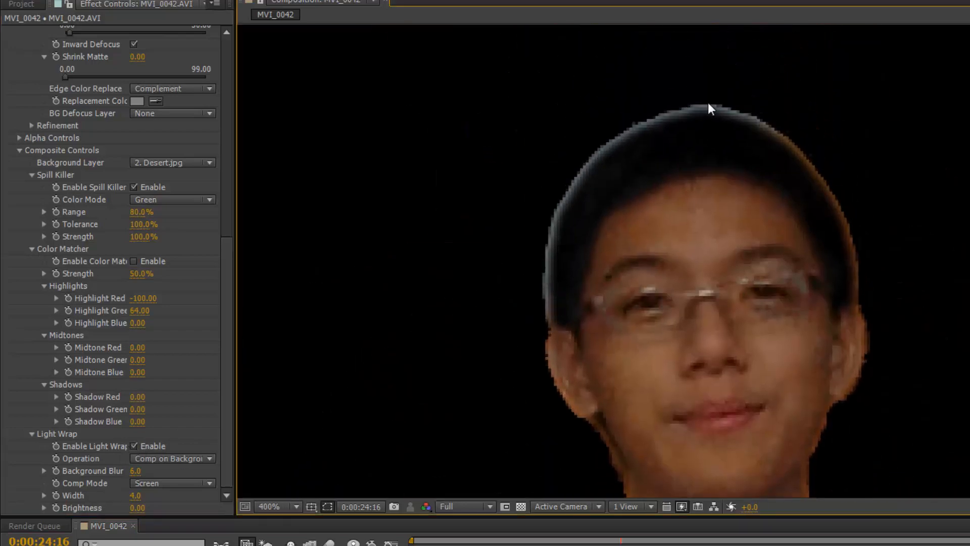
scroll(830, 354, down, 4)
scroll(830, 355, up, 2)
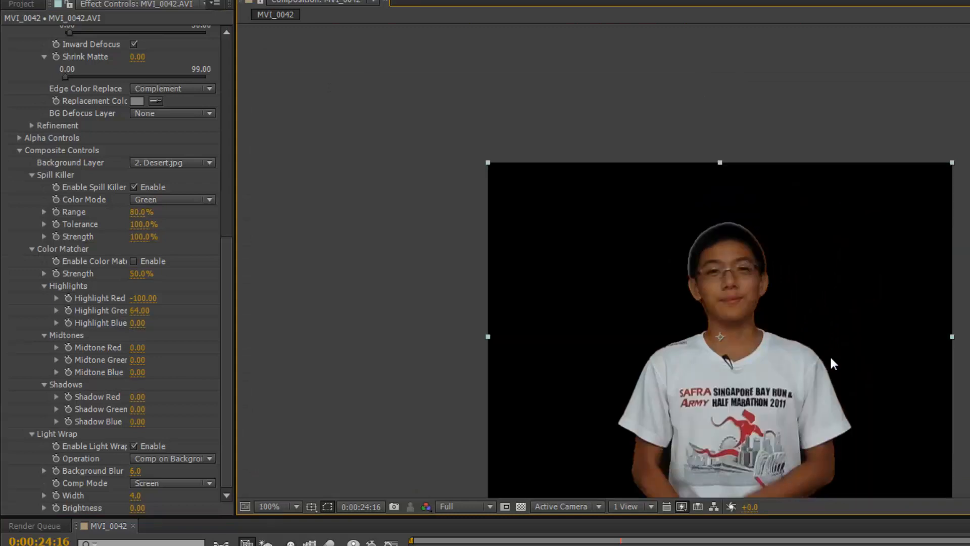
drag(803, 312, 801, 295)
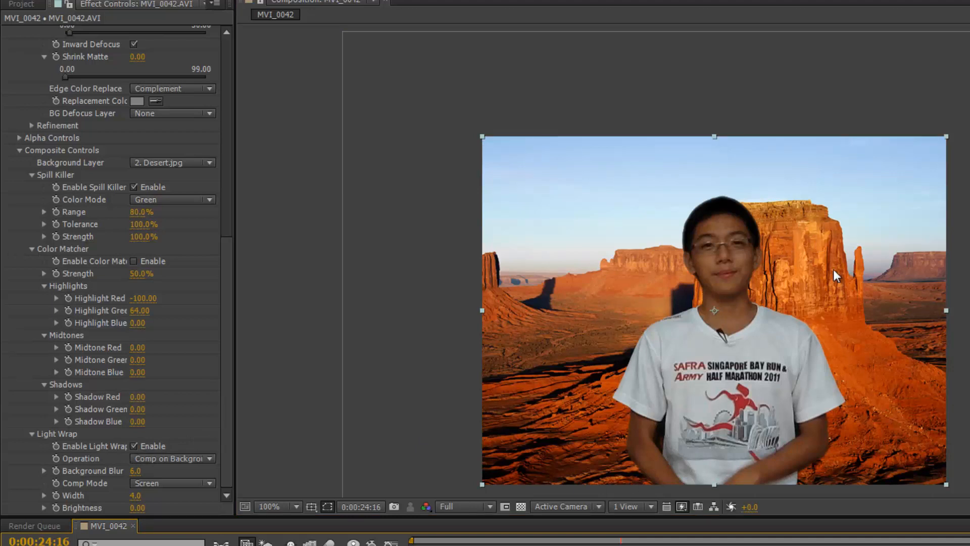
Toggle the Light Wrap off and on again and inspect the subject's head edges with the desert hidden
click(134, 446)
click(134, 446)
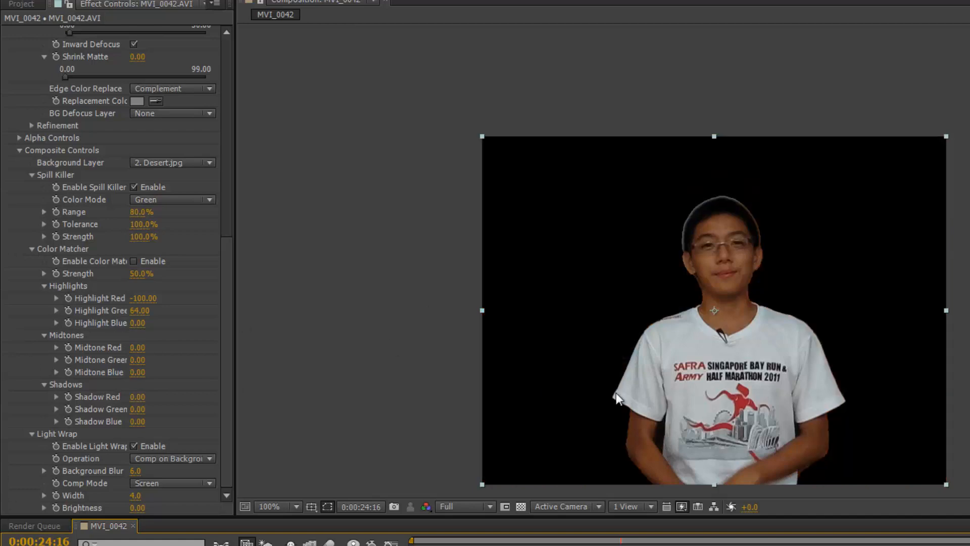
scroll(584, 325, up, 4)
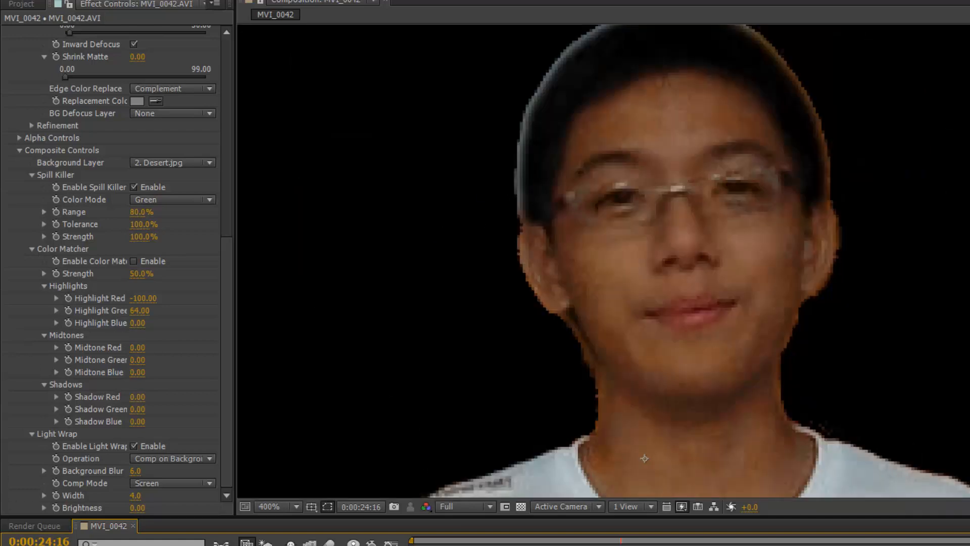
scroll(405, 426, down, 4)
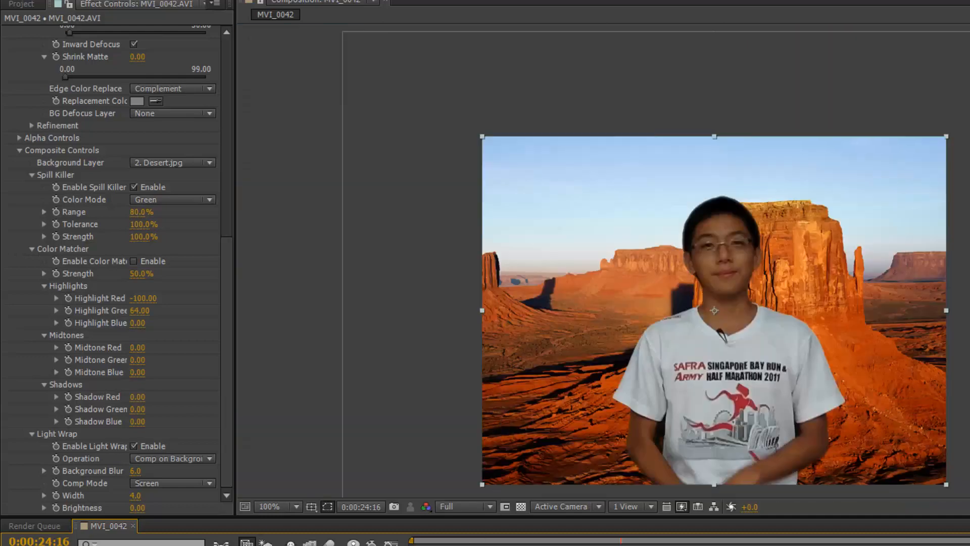
Compare the subject's edges over the visible desert with the Light Wrap disabled and enabled, leaving it enabled
click(134, 446)
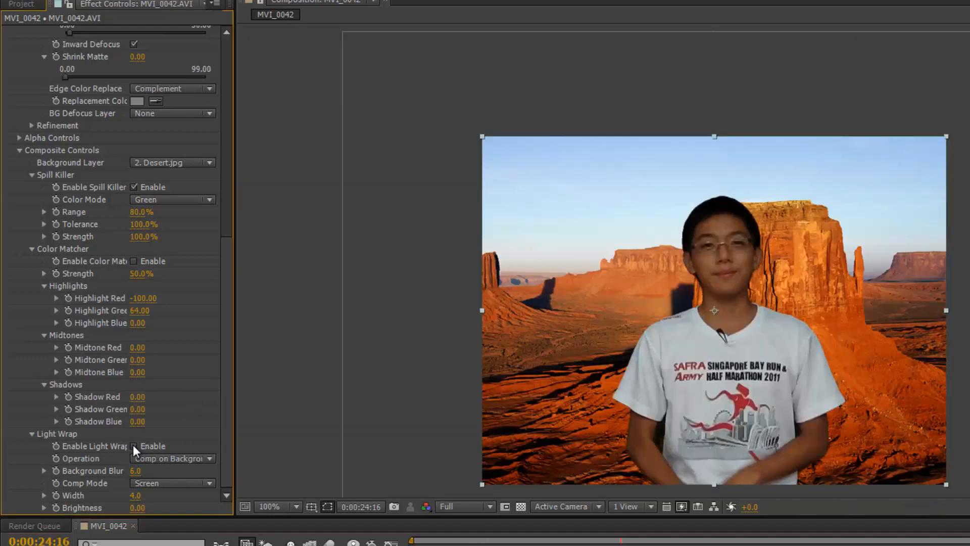
click(134, 446)
click(134, 446)
scroll(181, 418, up, 3)
scroll(605, 288, up, 4)
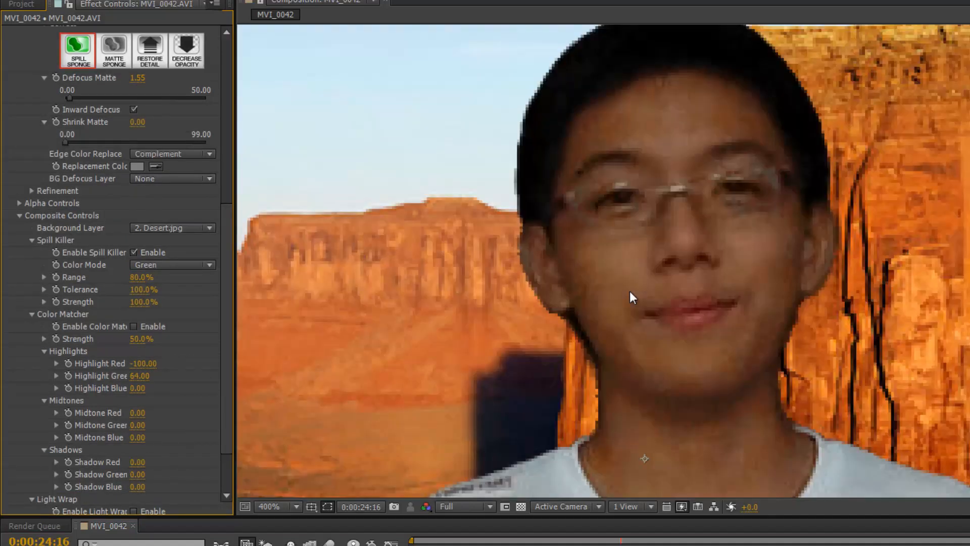
scroll(181, 440, down, 3)
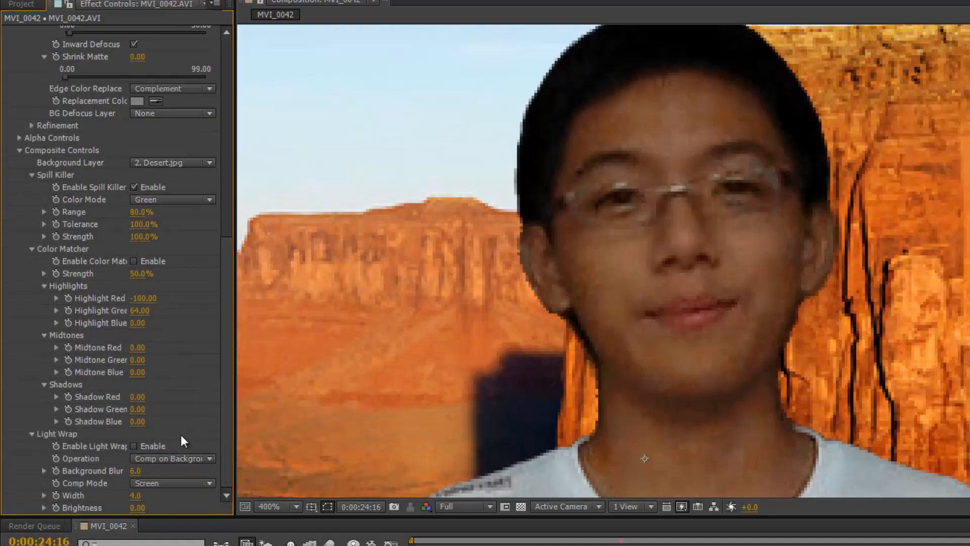
click(133, 447)
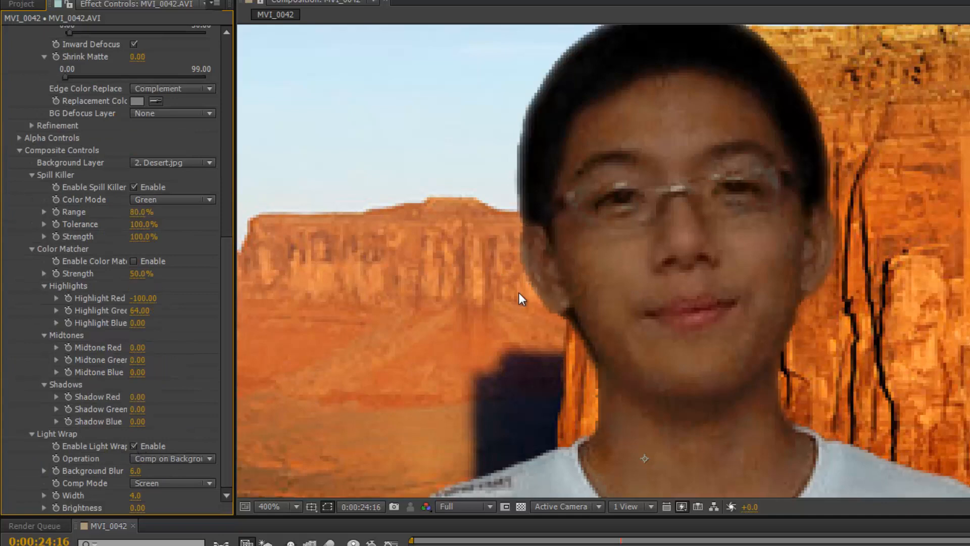
scroll(519, 293, down, 4)
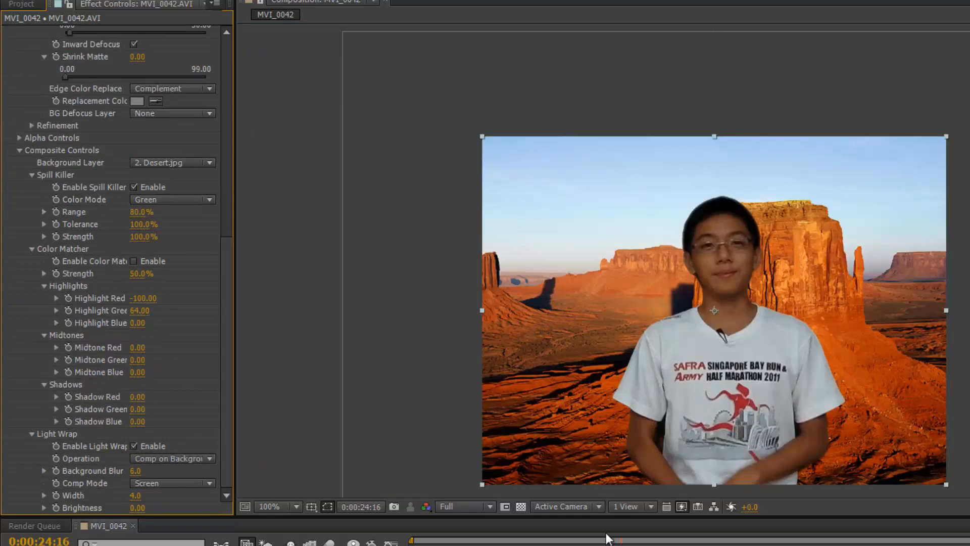
Check the keyed composite at 0:00:47:13 and 0:01:02:25
drag(621, 541, 814, 542)
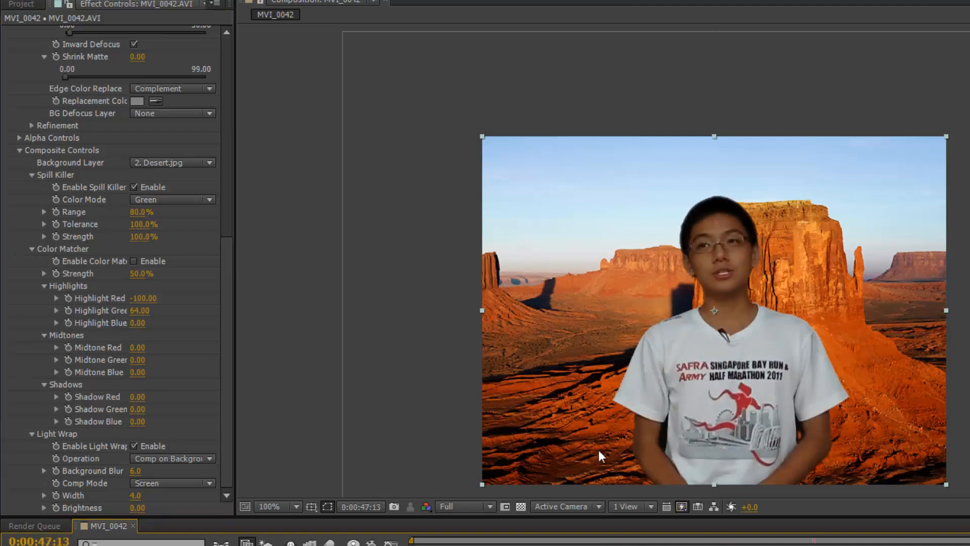
click(222, 339)
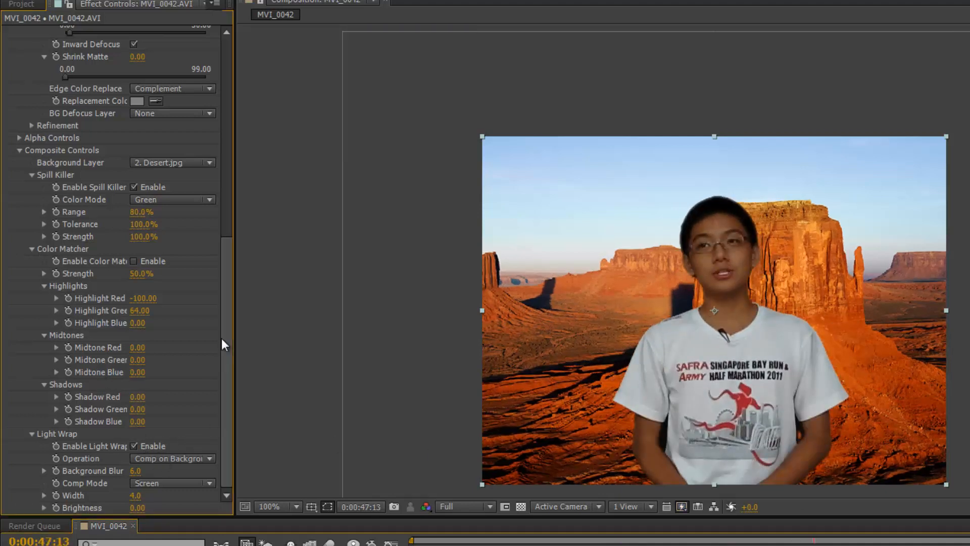
scroll(139, 434, up, 10)
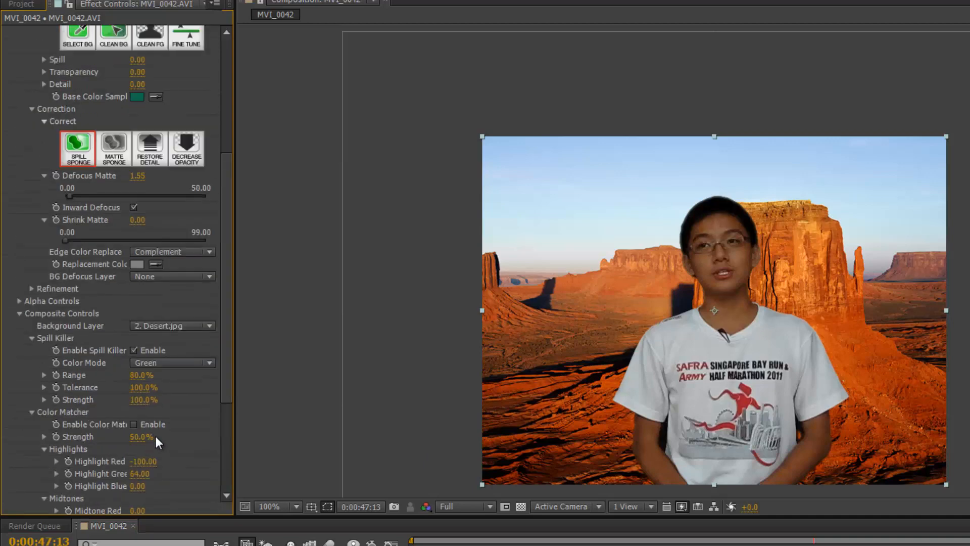
click(434, 483)
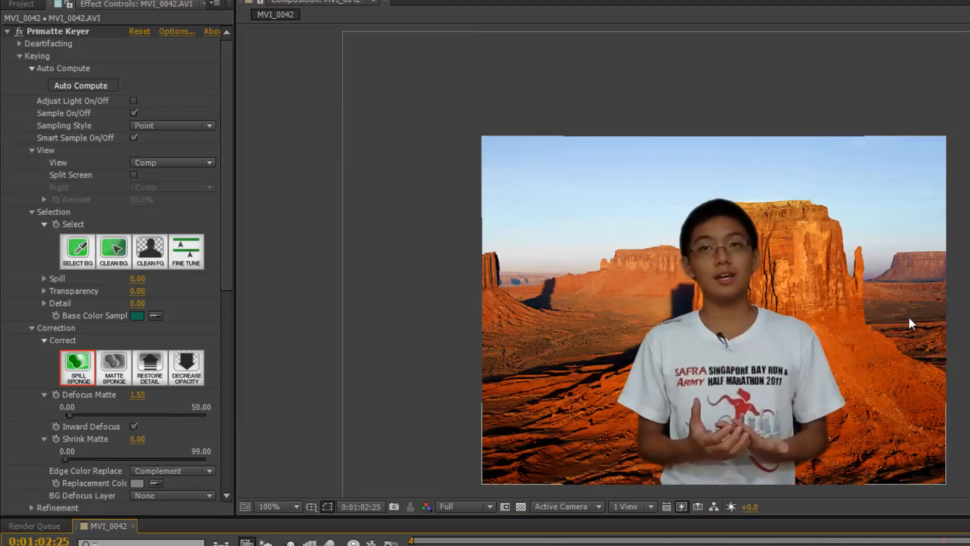
Reposition and enlarge the Desert.jpg layer behind the subject, trying several background framings
click(15, 4)
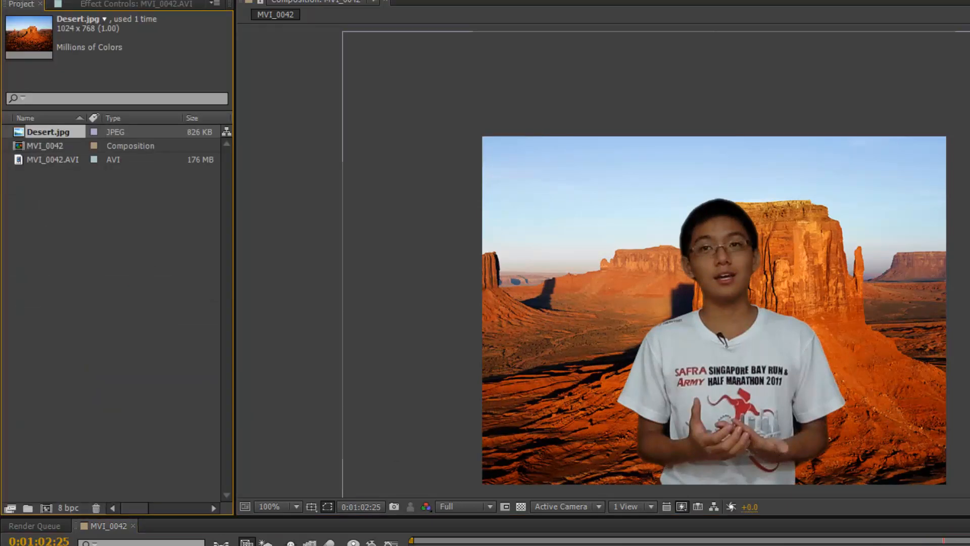
drag(535, 304, 453, 209)
key(alt+shift+KP_Add)
key(alt+shift+KP_Add)
key(alt+shift+KP_Add)
key(alt+shift+KP_Add)
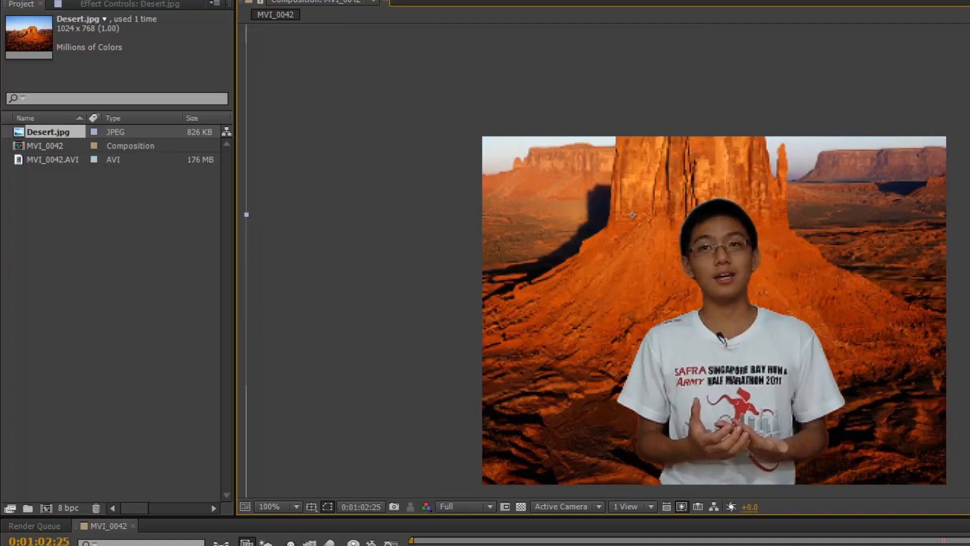
key(alt+shift+KP_Subtract)
key(alt+shift+KP_Subtract)
key(alt+shift+KP_Subtract)
key(alt+shift+KP_Subtract)
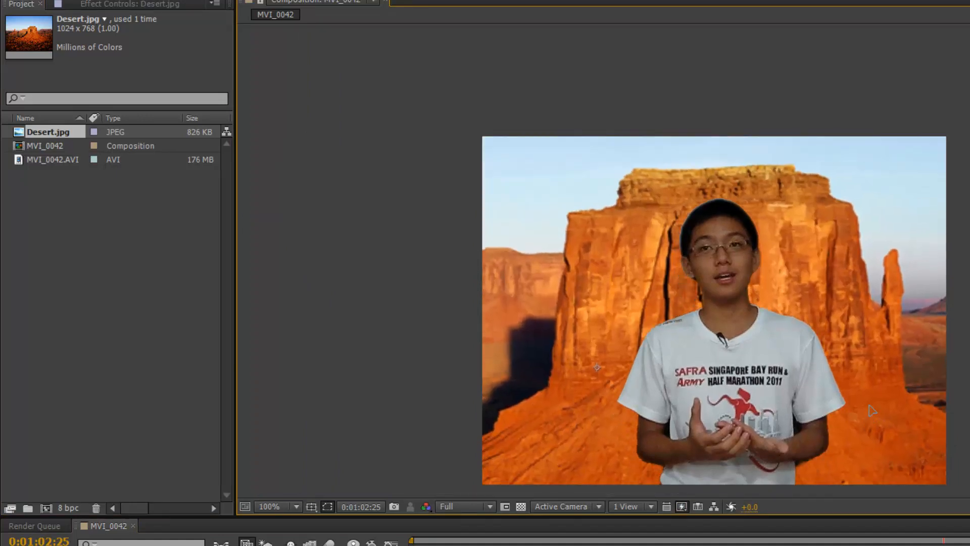
key(alt+shift+KP_Add)
key(alt+shift+KP_Add)
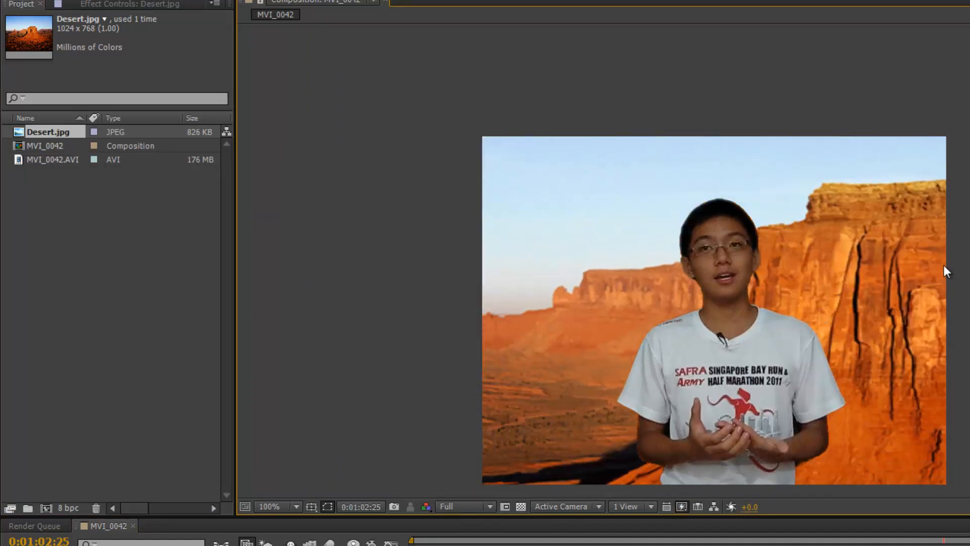
key(alt+shift+KP_Subtract)
key(alt+shift+KP_Add)
Scale the enlarged Desert.jpg layer down so the distant buttes and more sky fit behind the subject
key(comma)
key(comma)
key(comma)
key(comma)
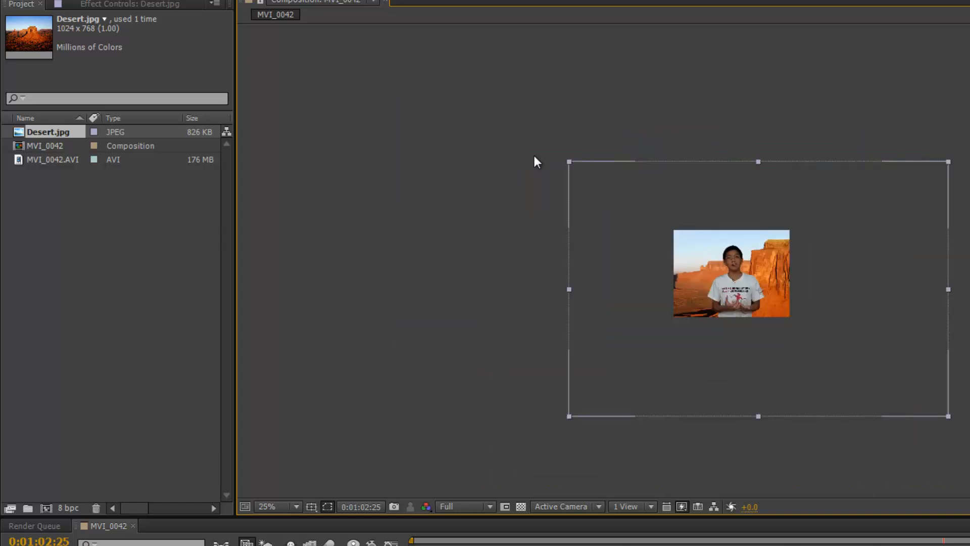
drag(569, 162, 677, 246)
key(period)
key(period)
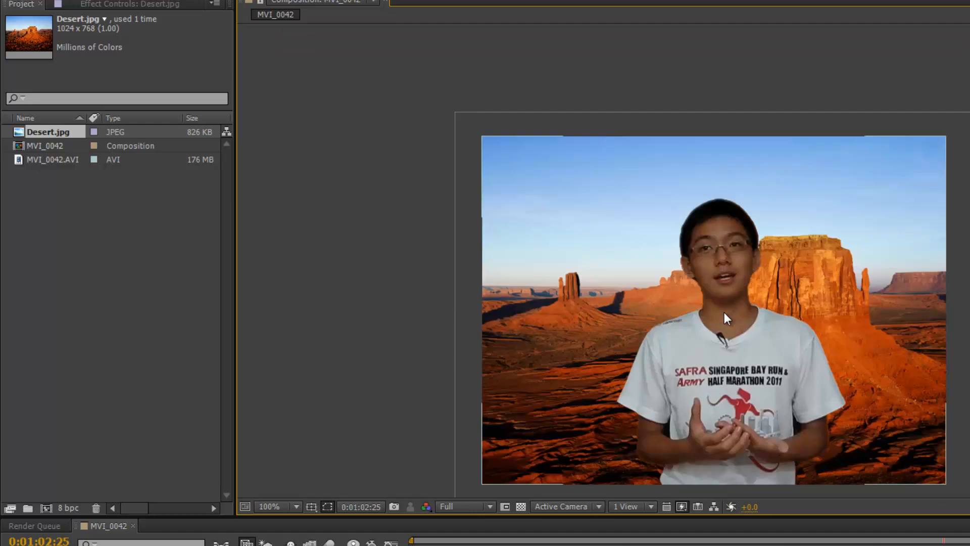
Scale the keyed subject layer down to less than half its size within the desert scene
click(723, 317)
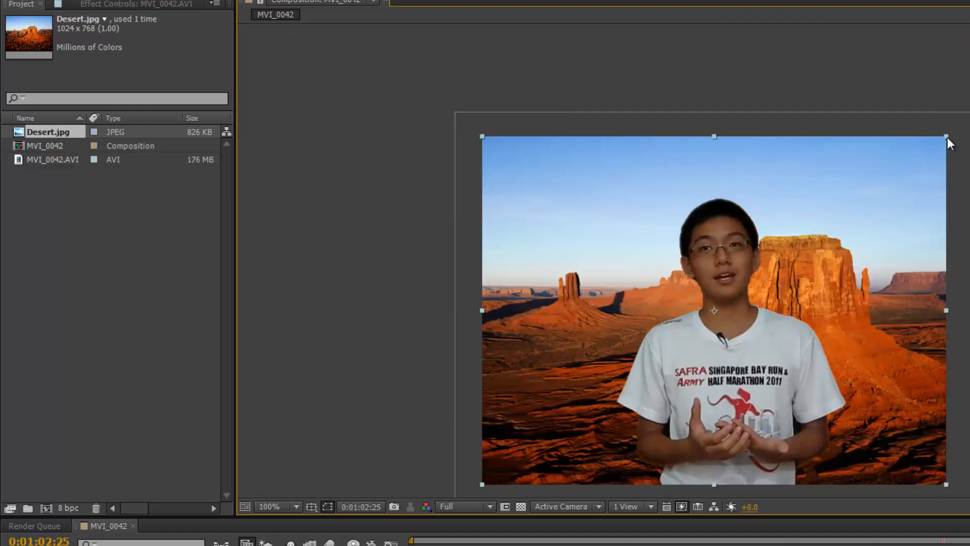
drag(946, 136, 818, 236)
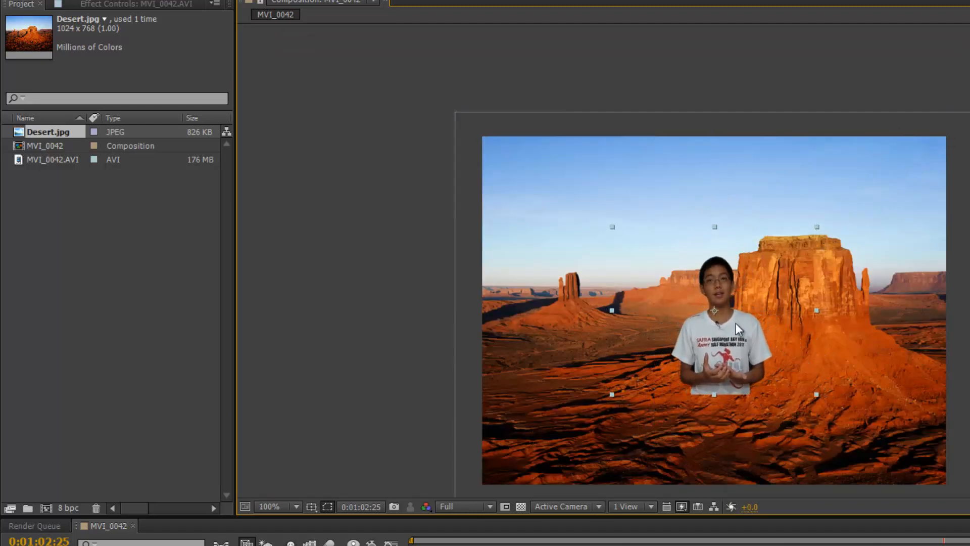
Move the keyed subject to the lower-left corner of the desert scene and shift the Desert.jpg layer slightly left and down
drag(736, 323, 537, 445)
click(649, 336)
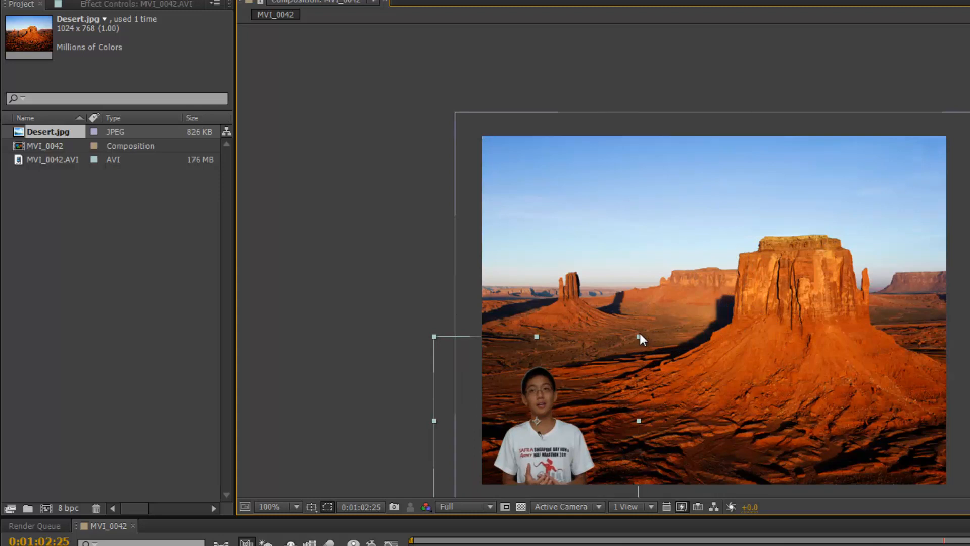
drag(640, 333, 632, 360)
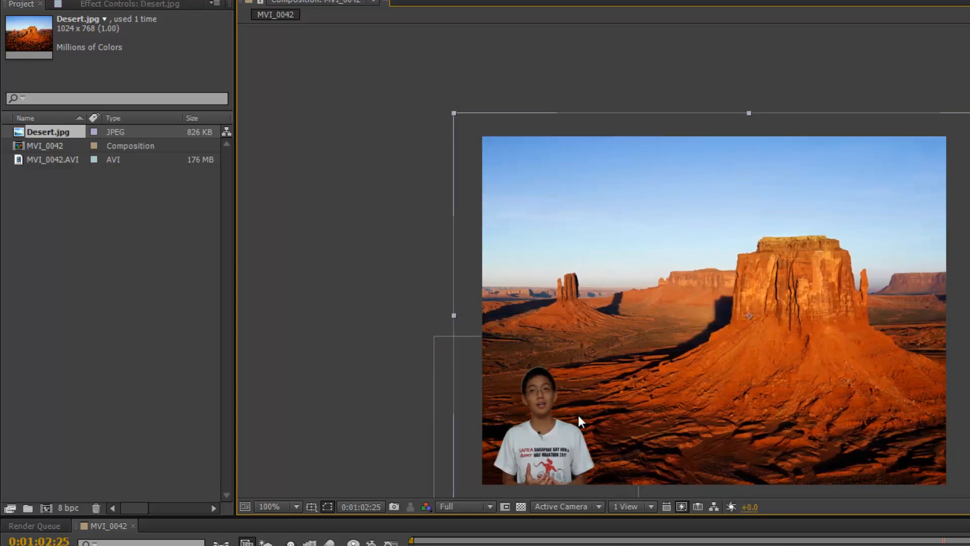
mouse_move(578, 414)
mouse_down()
mouse_move(588, 405)
mouse_move(573, 417)
mouse_up()
Enlarge the keyed subject layer slightly in the lower-left corner of the scene
click(433, 344)
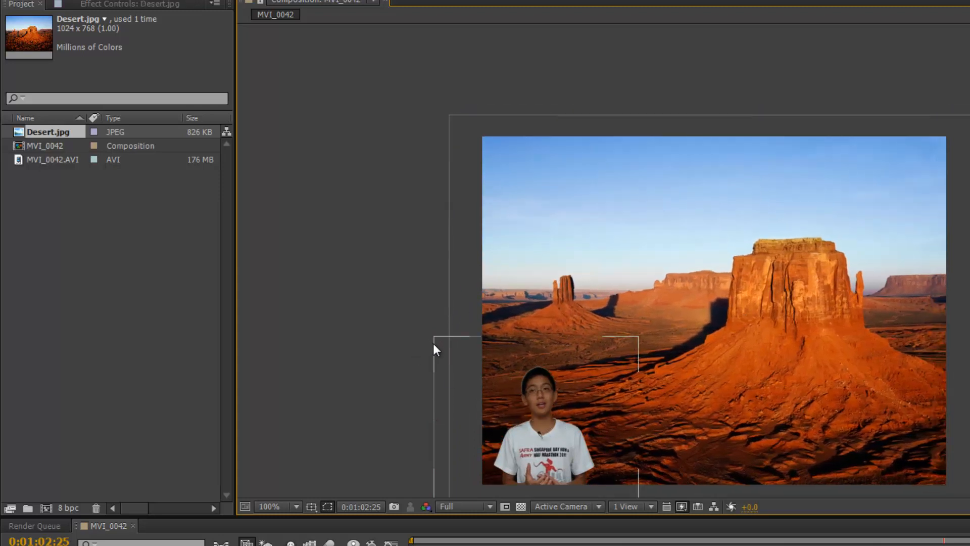
click(434, 337)
drag(434, 336, 410, 332)
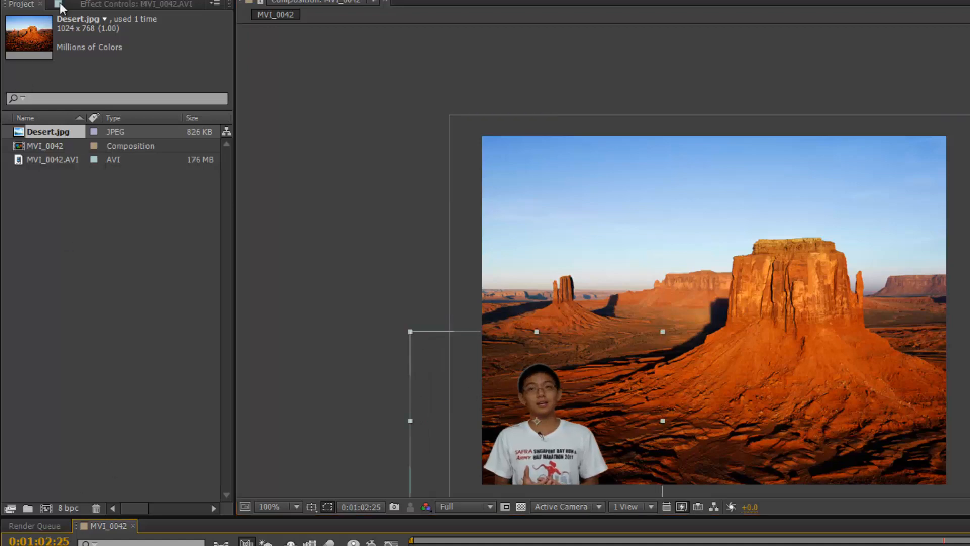
Try the Wrap Only operation in the keyed subject's Light Wrap settings, then restore Comp on Background
click(98, 4)
scroll(43, 410, down, 10)
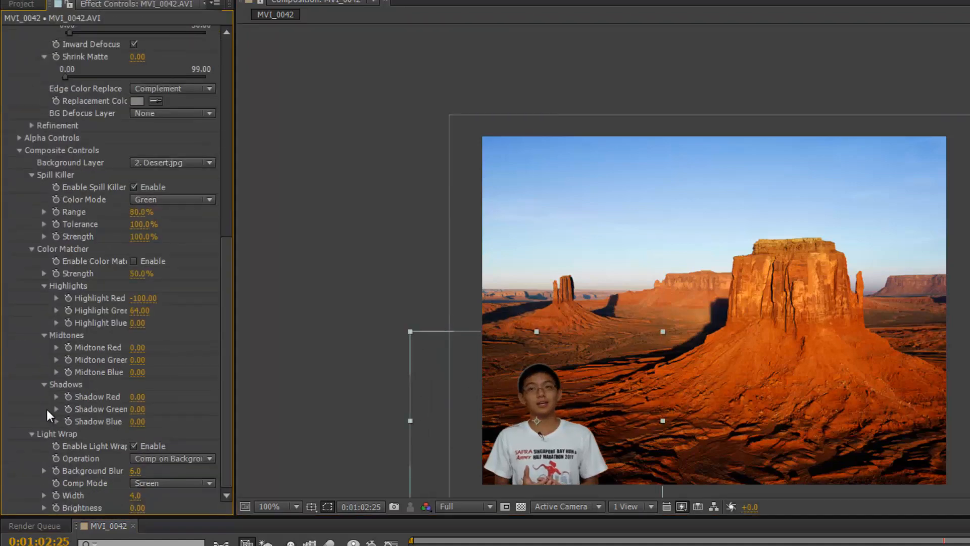
click(134, 446)
click(141, 461)
click(172, 489)
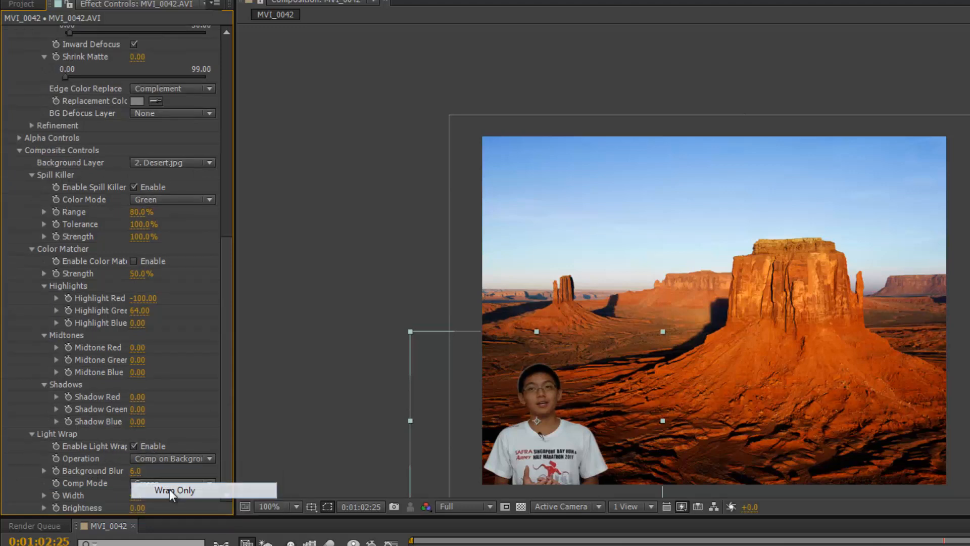
click(172, 459)
click(167, 472)
scroll(274, 369, down, 1)
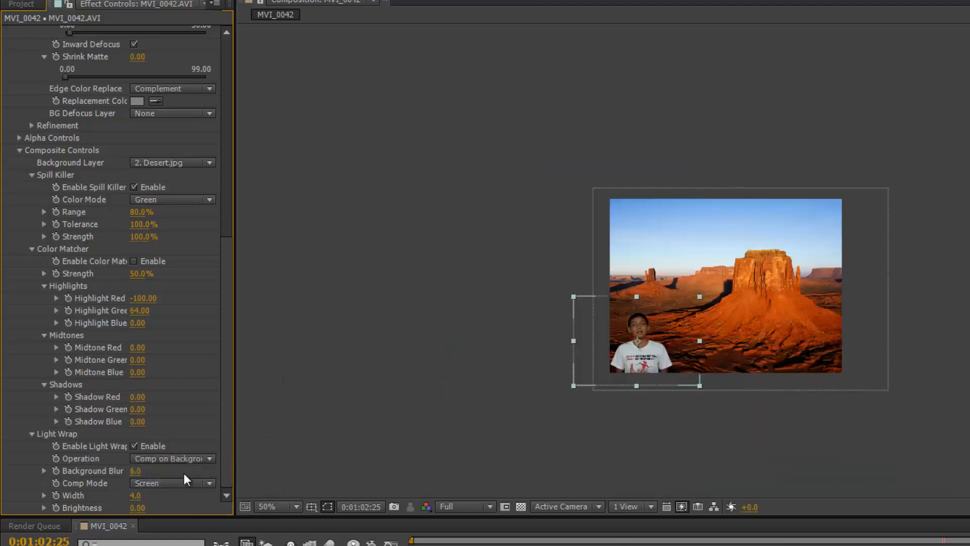
Set the Light Wrap comp mode to Over and check the subject's edges against the desert
click(159, 486)
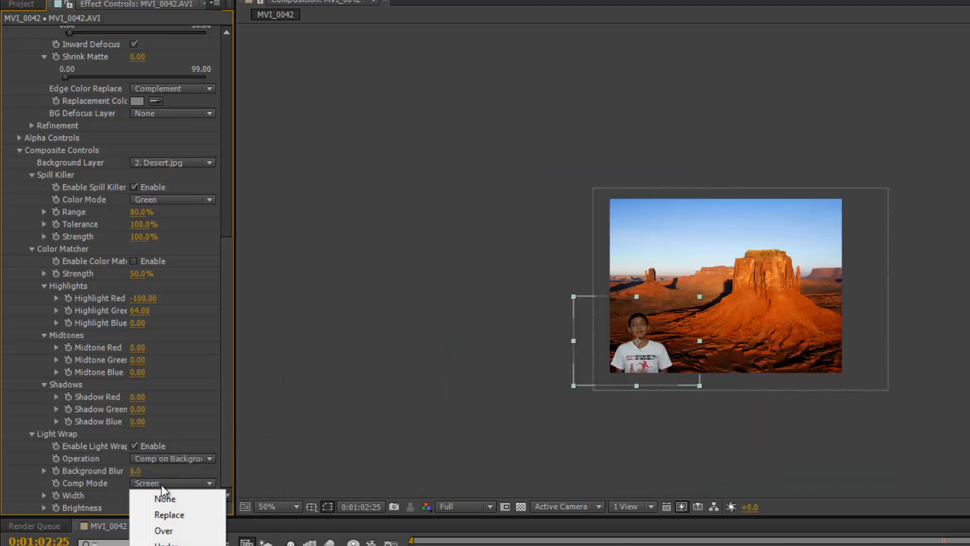
click(163, 531)
scroll(398, 366, up, 2)
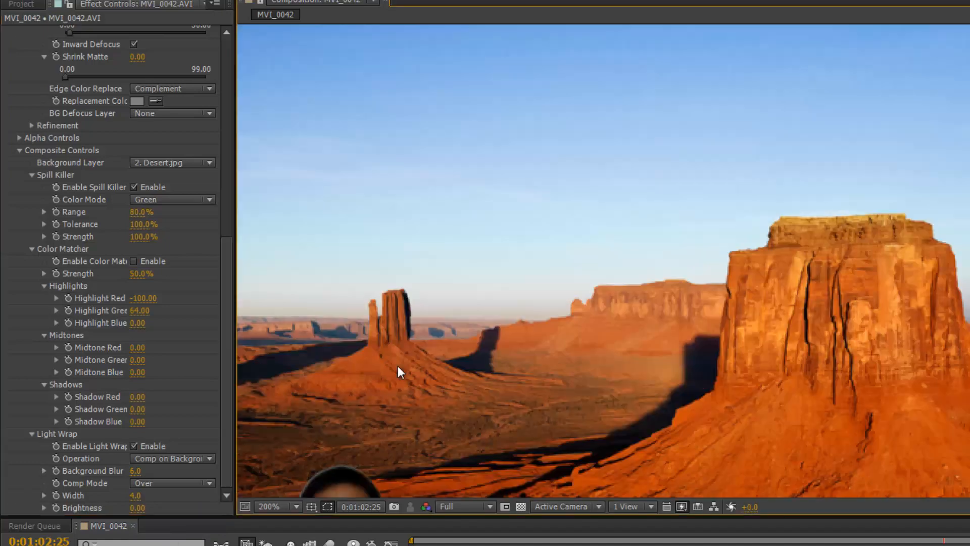
scroll(398, 366, down, 3)
scroll(420, 372, up, 2)
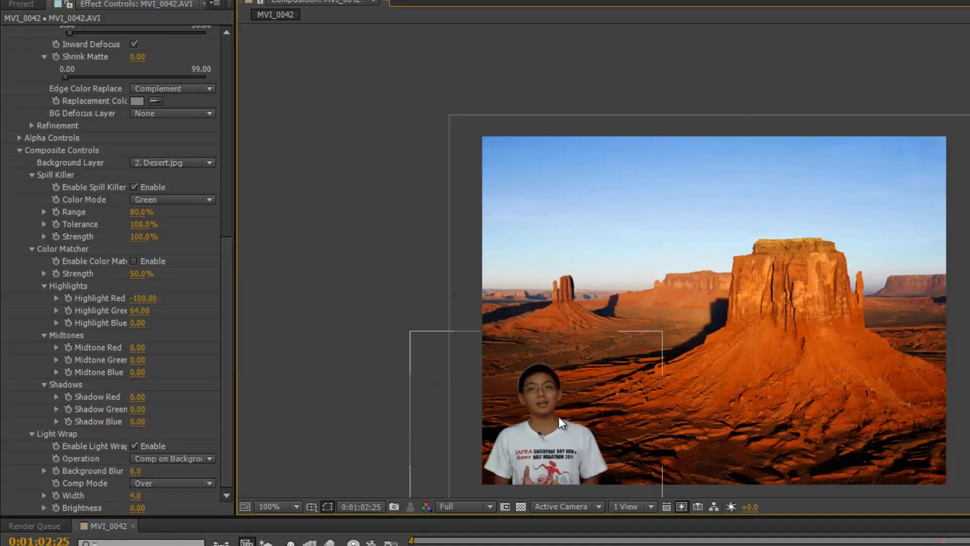
Move the keyed subject to the lower centre of the frame, in front of the large butte's slope, and deselect the layer
drag(523, 396, 691, 414)
drag(662, 383, 634, 373)
click(393, 240)
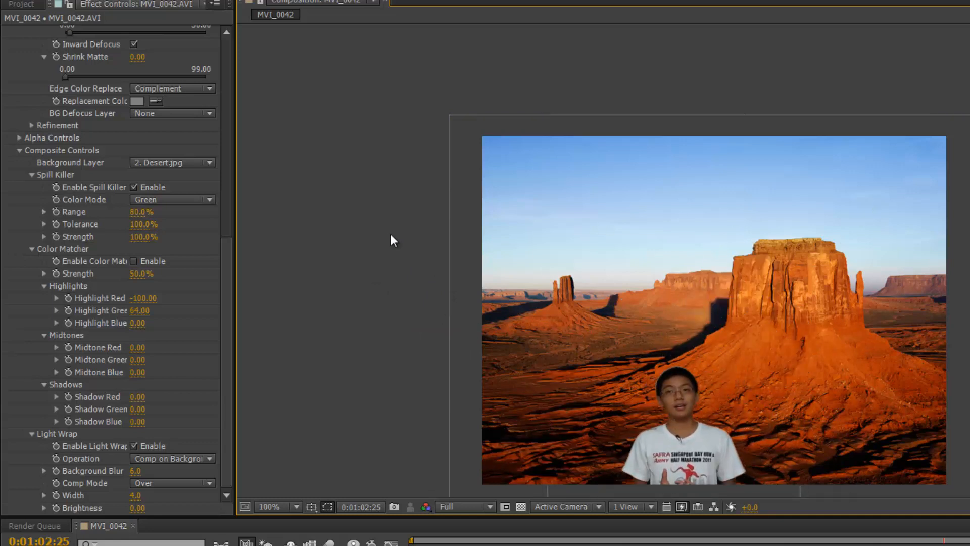